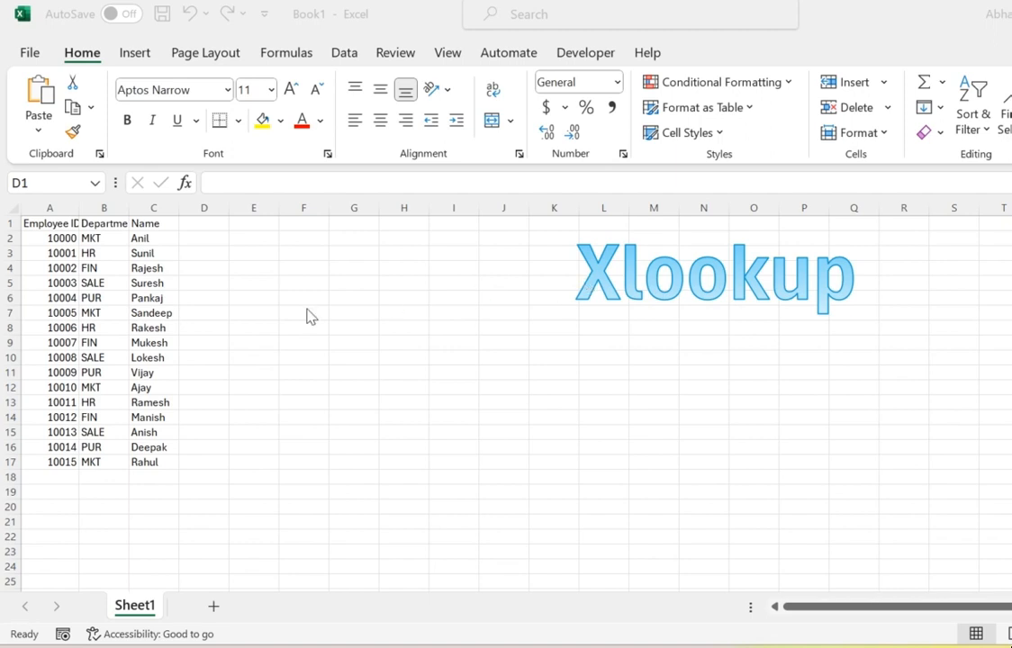
Autofit column A's width so the Employee ID header fits.
click(157, 486)
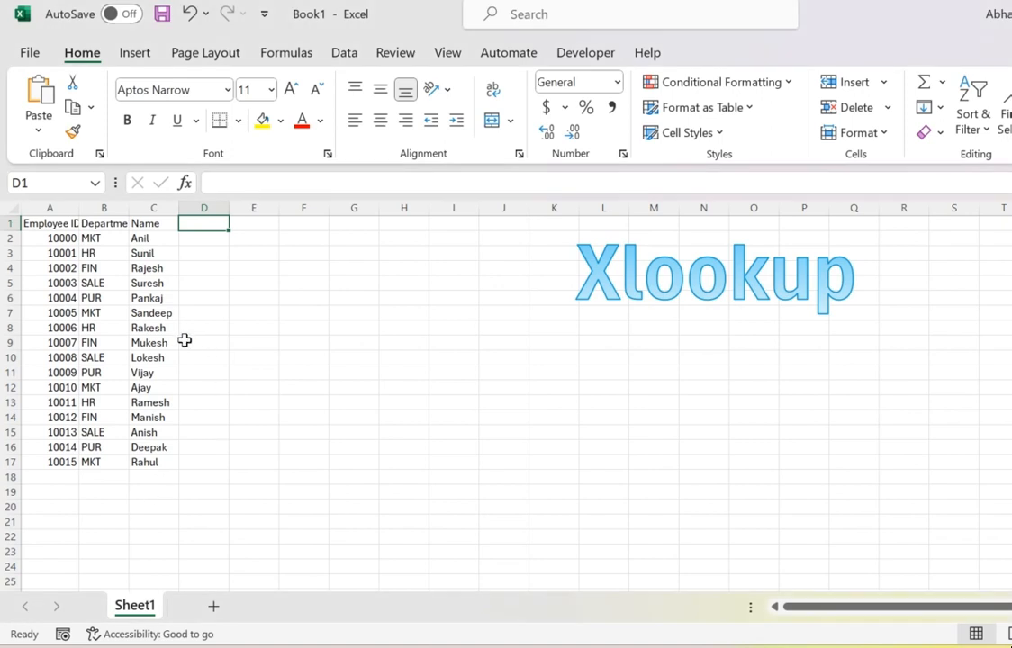
double_click(78, 210)
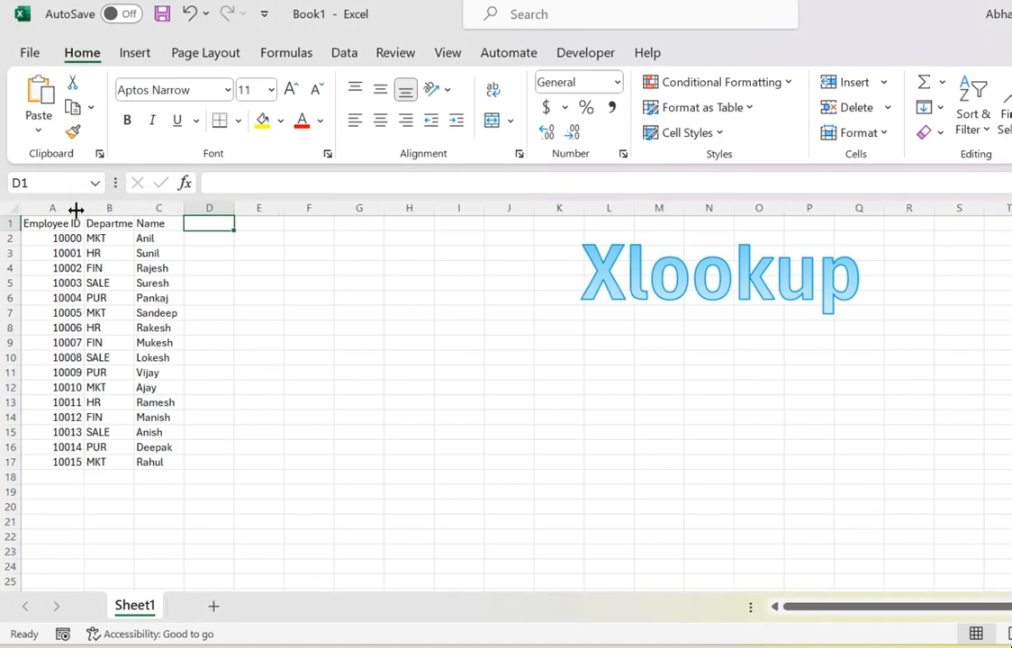
Move the Employee ID column so it sits between the Department and Name columns.
click(66, 223)
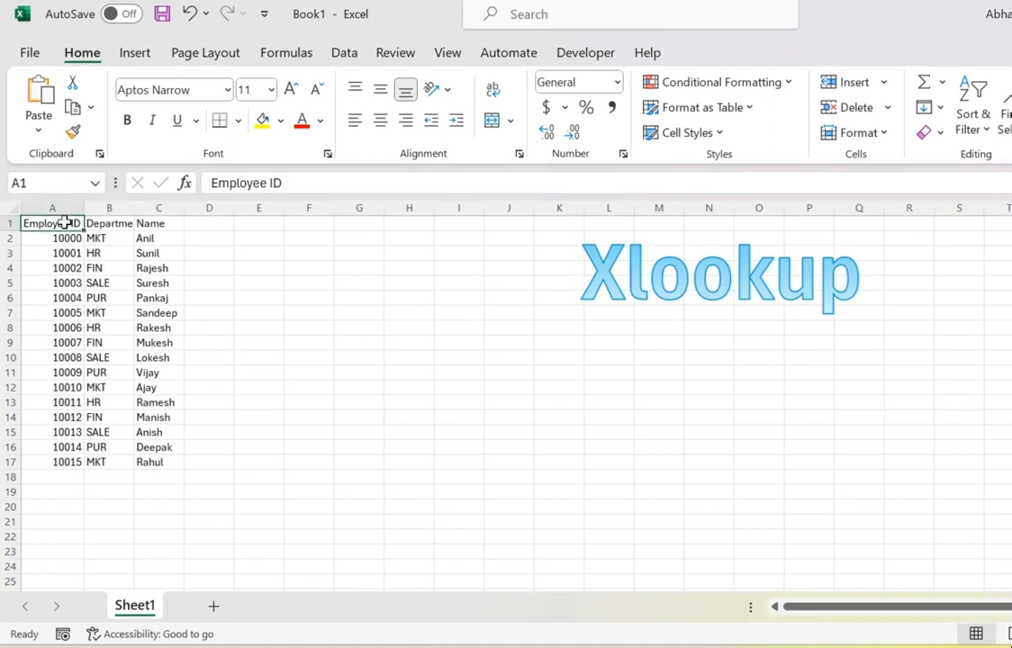
click(64, 209)
key(ctrl+c)
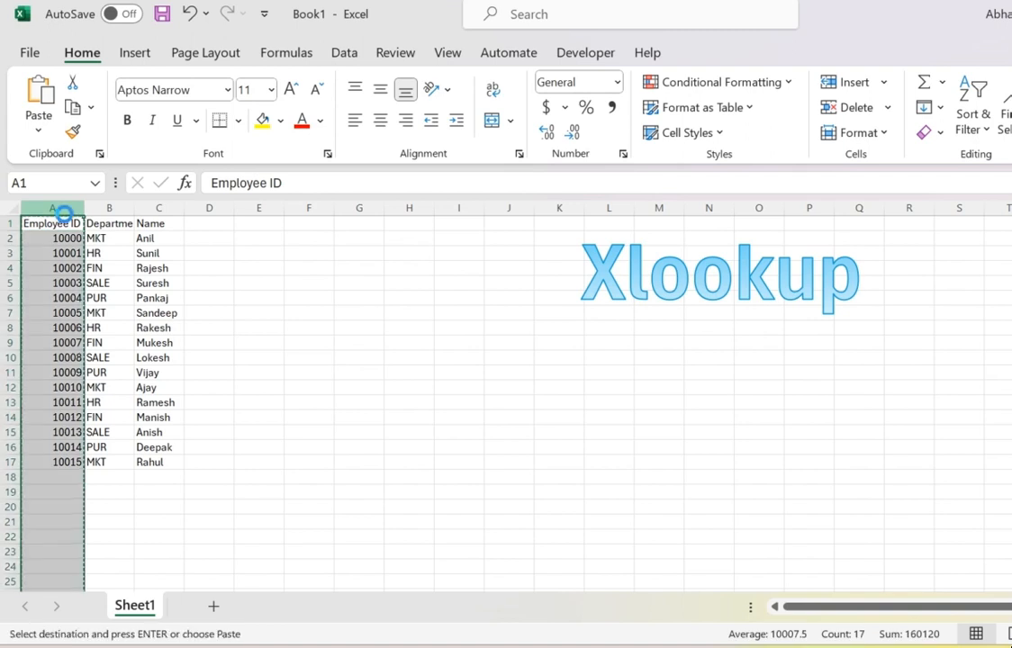
click(152, 209)
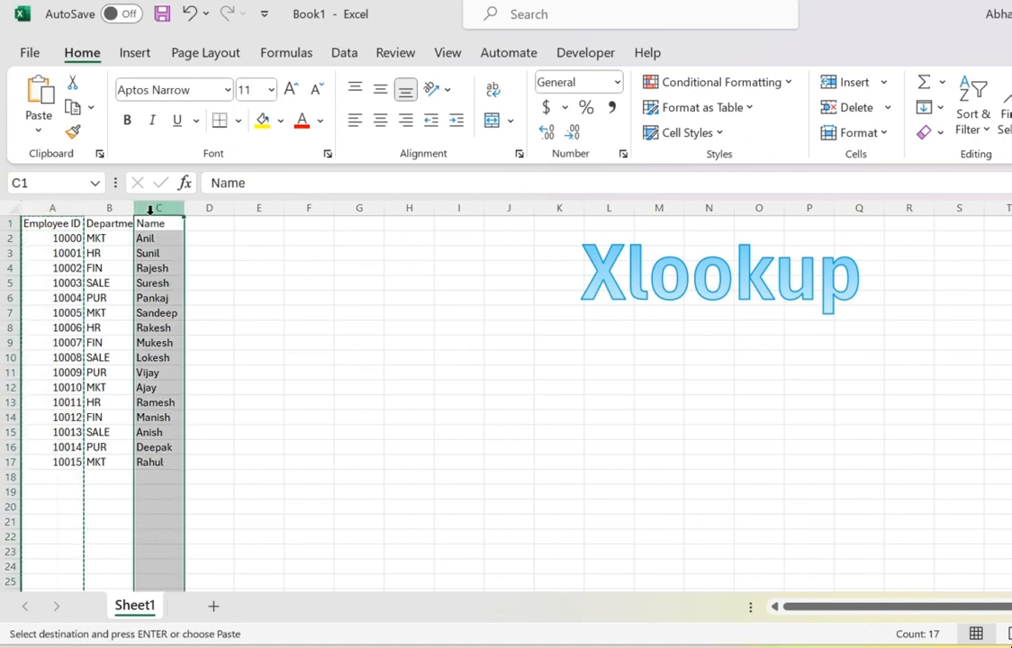
key(ctrl+shift+plus)
click(151, 268)
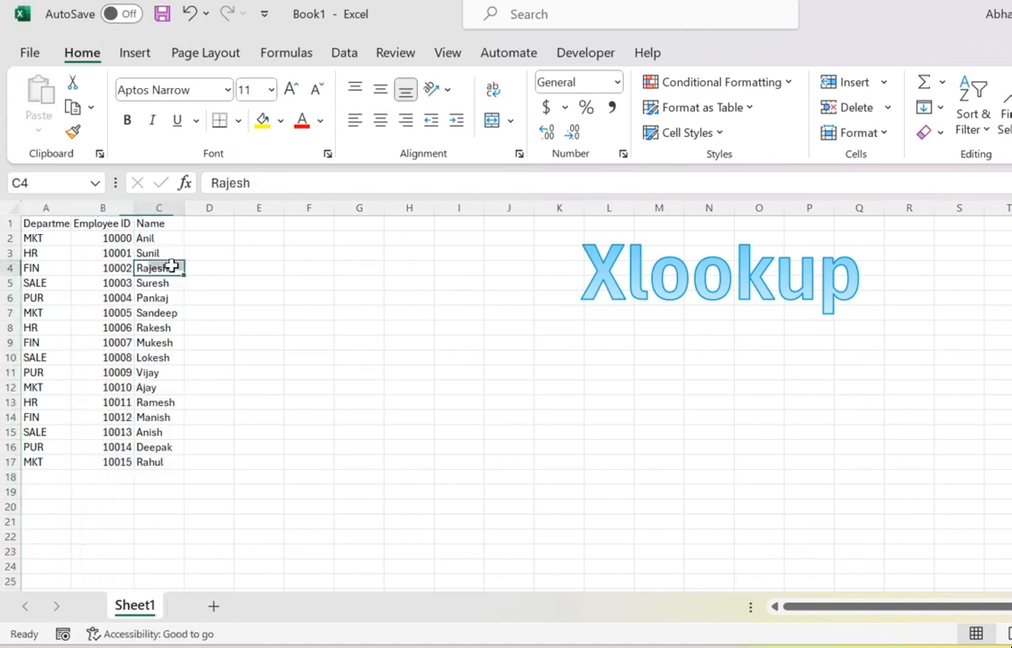
click(45, 494)
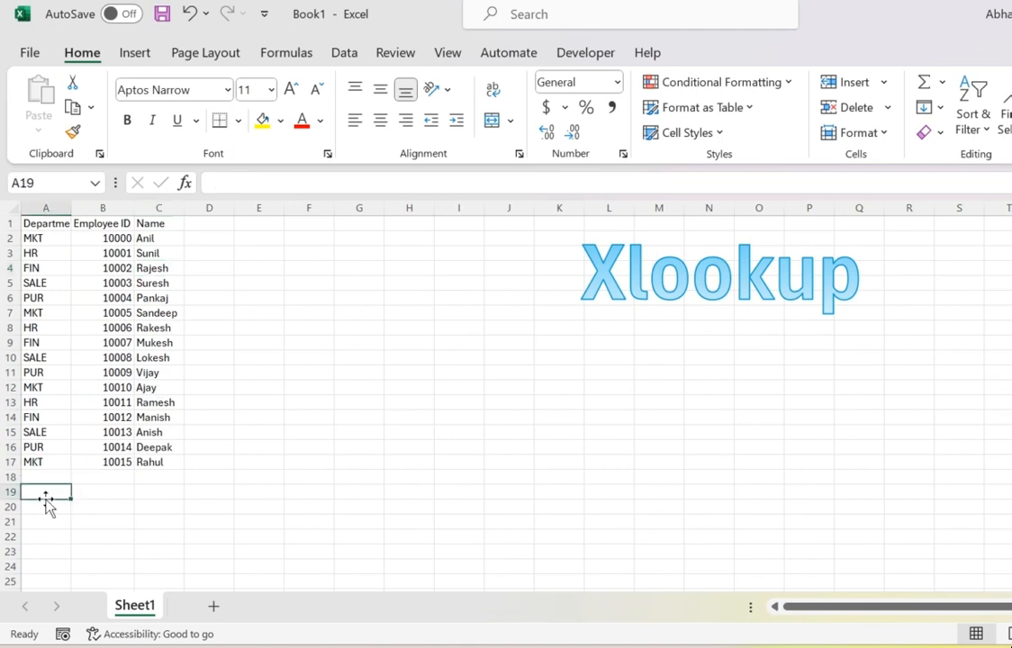
text(=vl)
key(Tab)
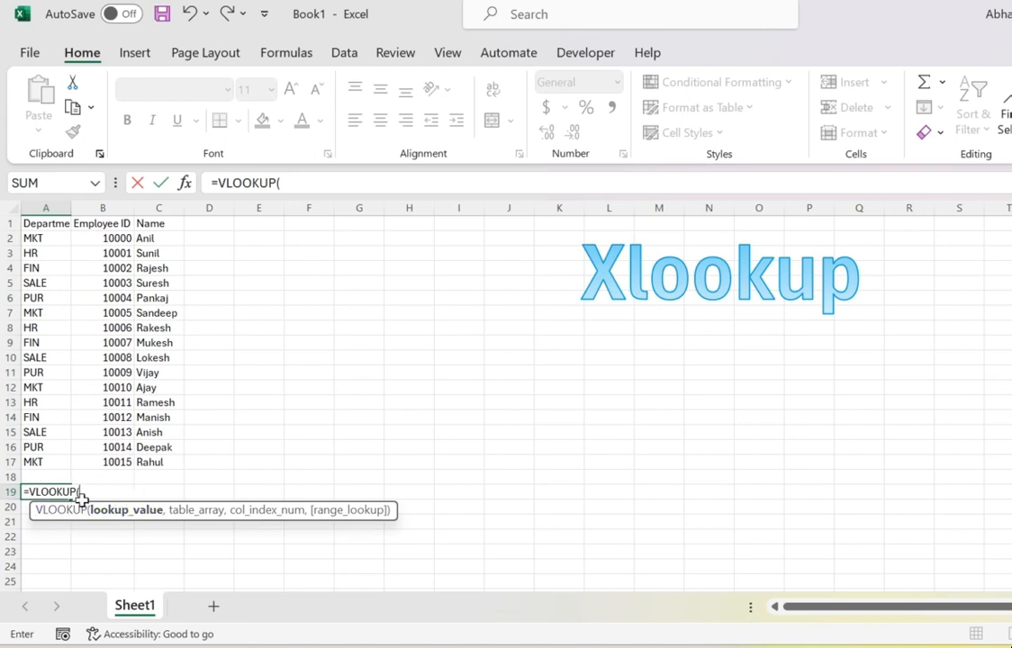
key(Escape)
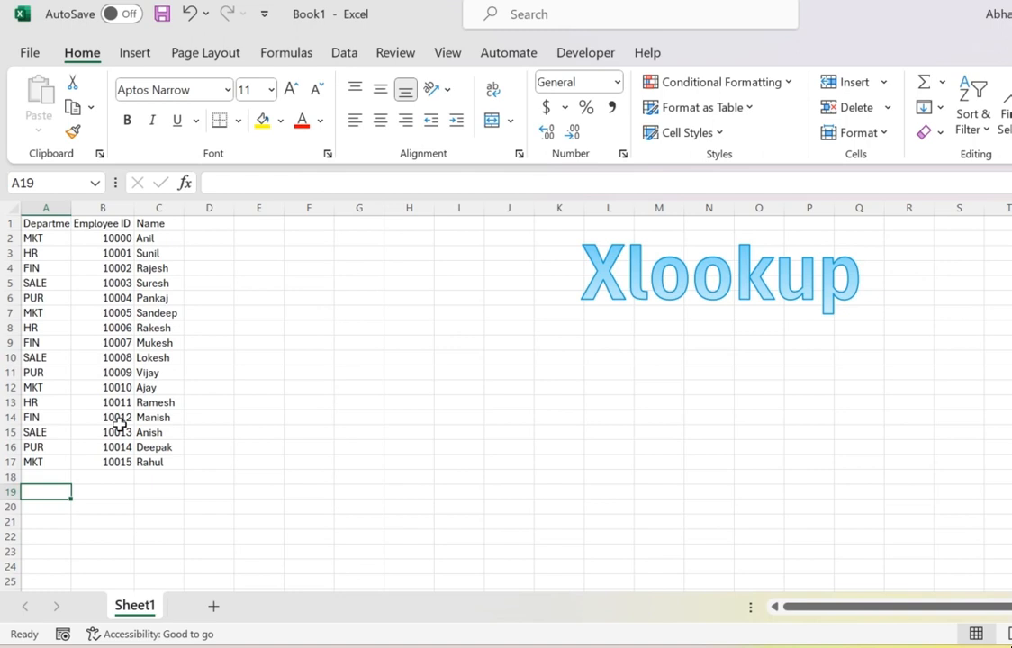
click(109, 223)
key(ctrl+c)
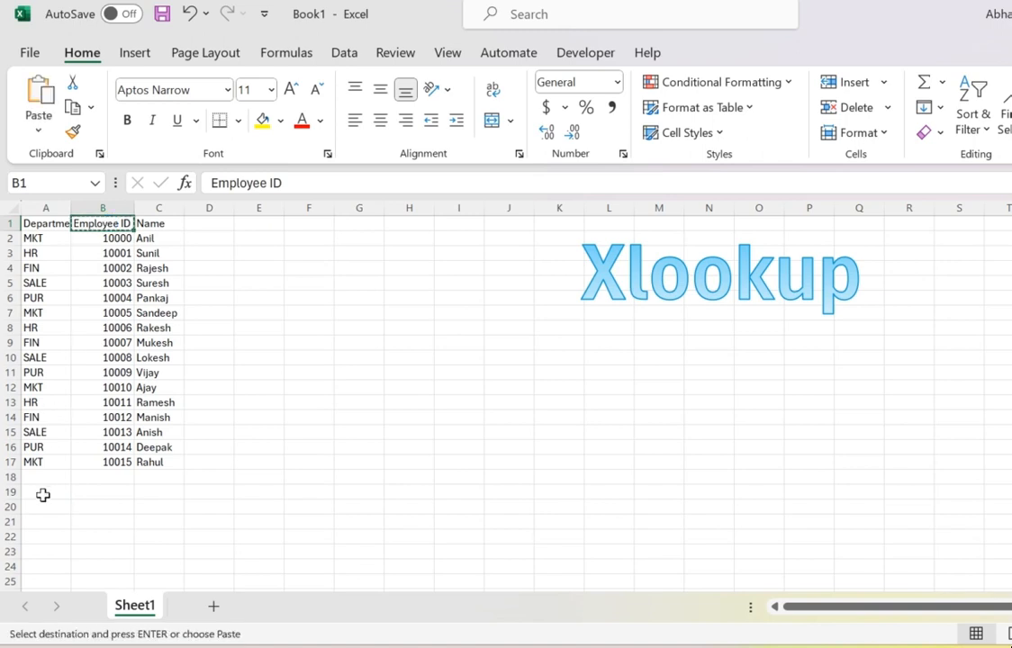
click(43, 494)
text(\)
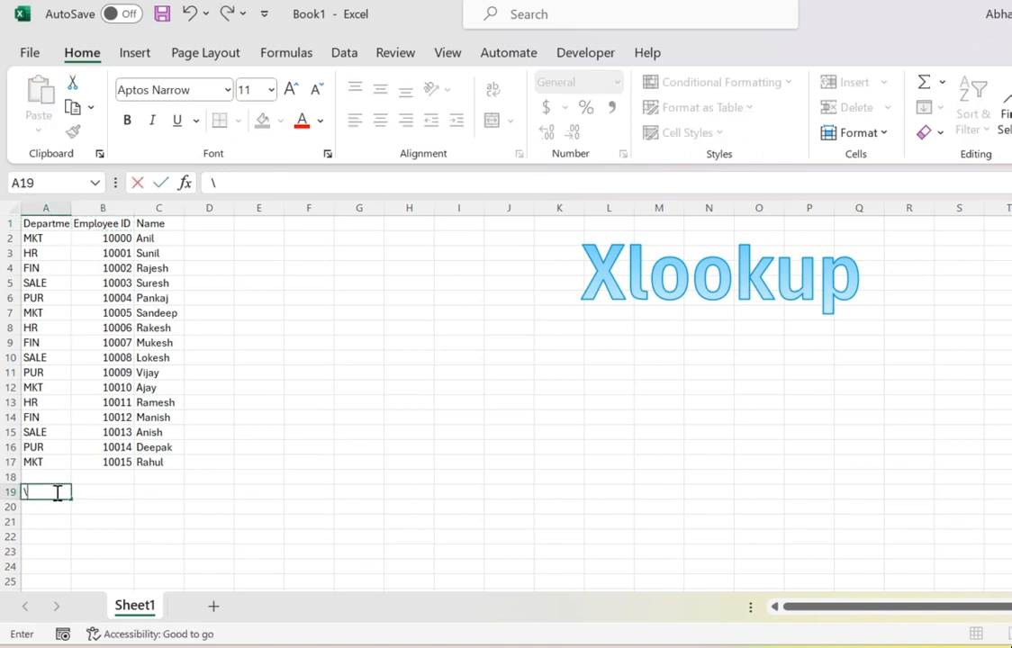
key(Escape)
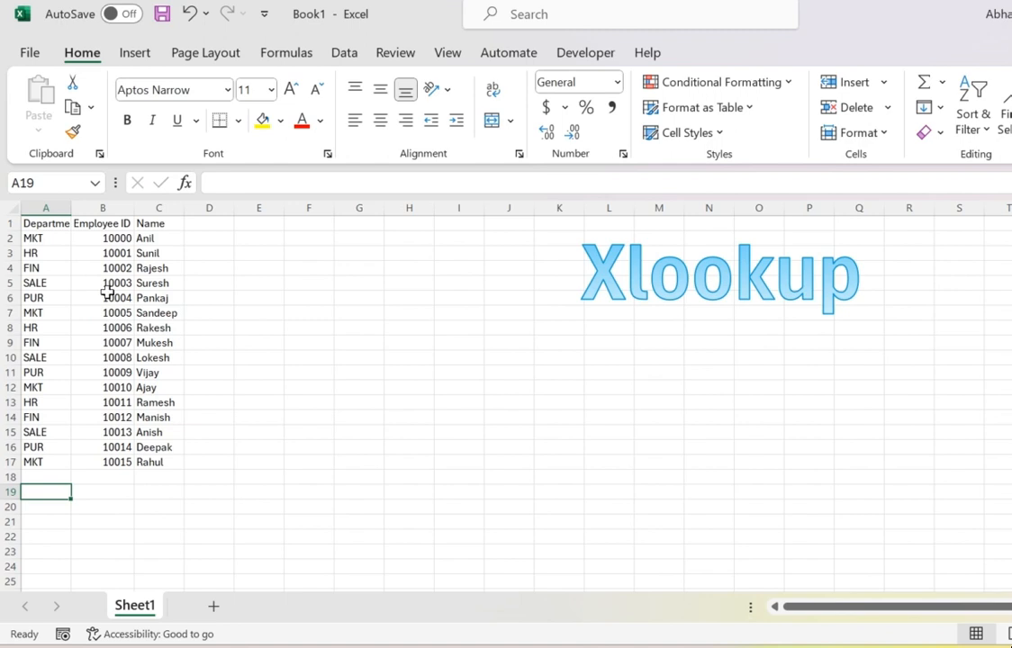
click(108, 223)
key(ctrl+c)
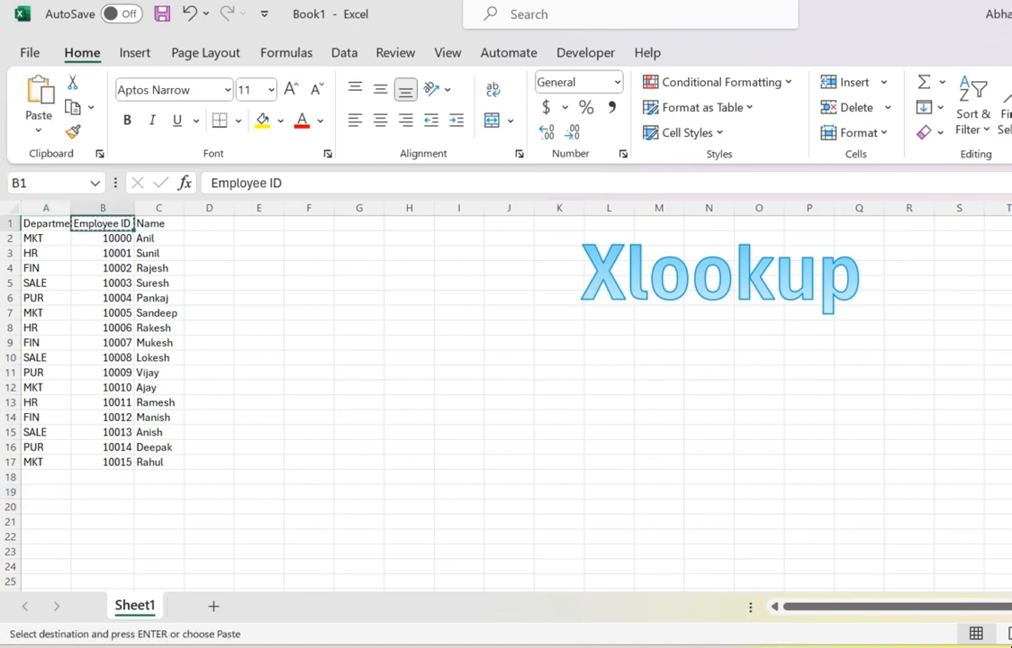
click(39, 494)
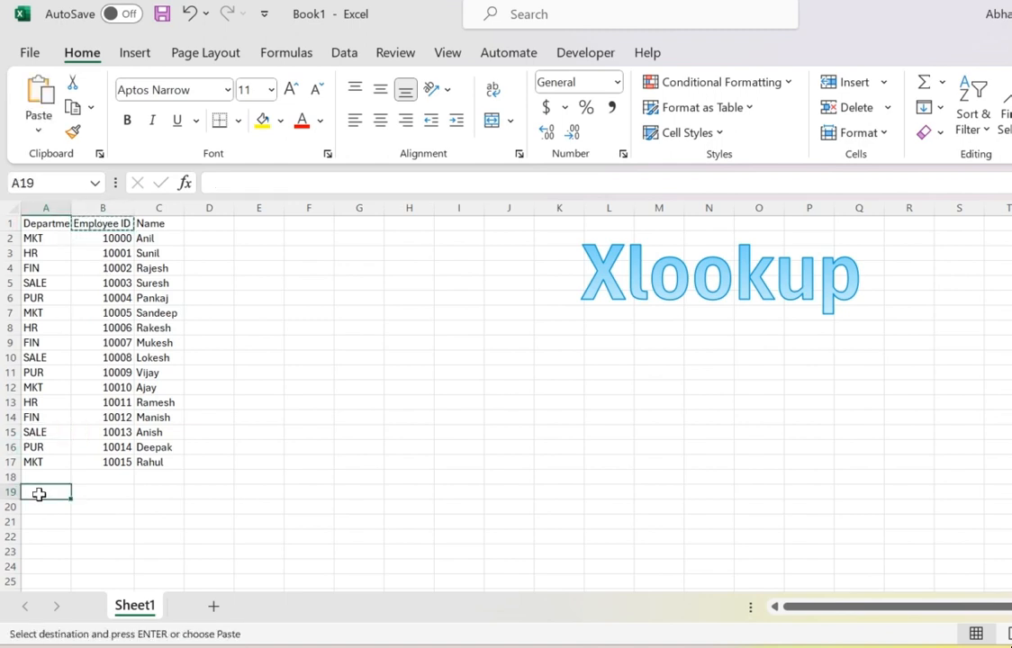
text(\)
key(Escape)
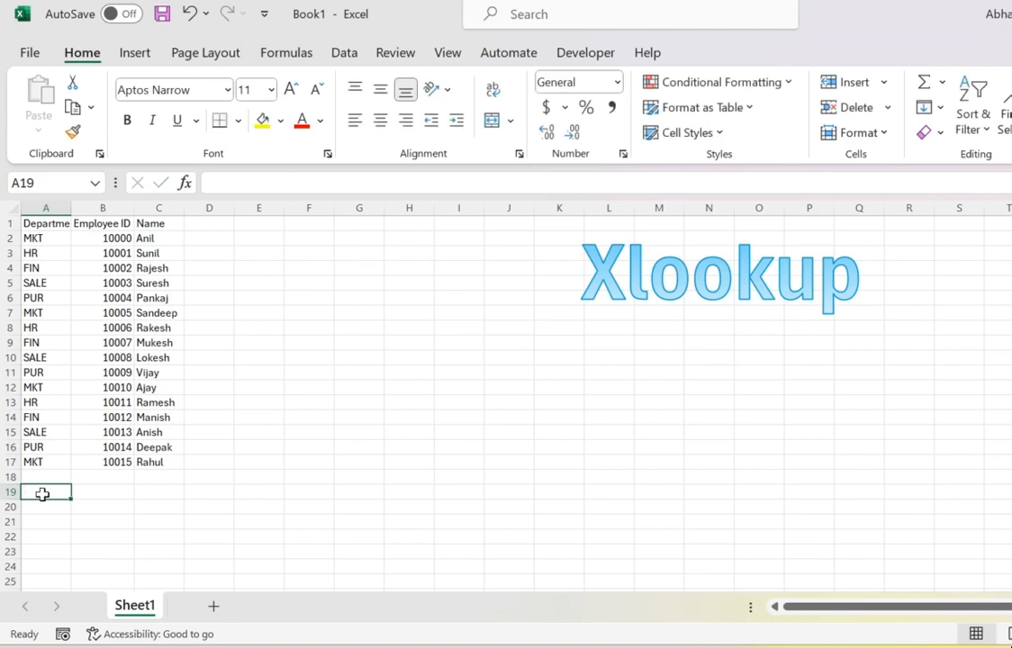
Copy the Employee ID header into cell A19.
click(99, 224)
key(ctrl+c)
click(42, 496)
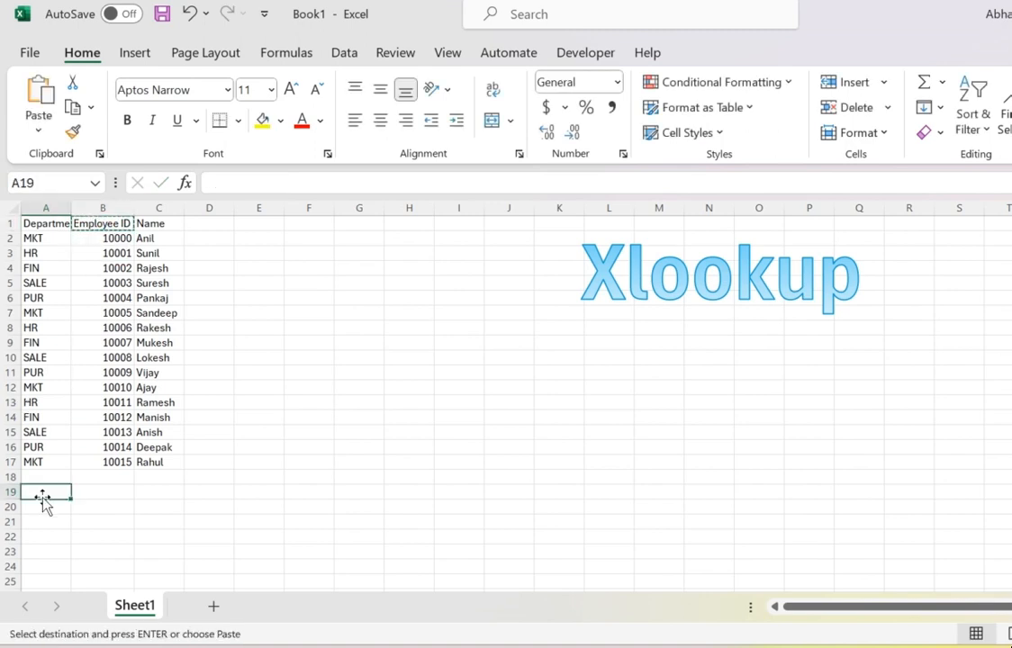
key(Return)
Copy employee ID 10013 from the table into cell A20 below the new header.
key(Up)
key(Up)
key(Right)
key(Up)
key(Up)
key(ctrl+c)
key(Down)
key(Down)
key(Down)
key(Down)
key(Down)
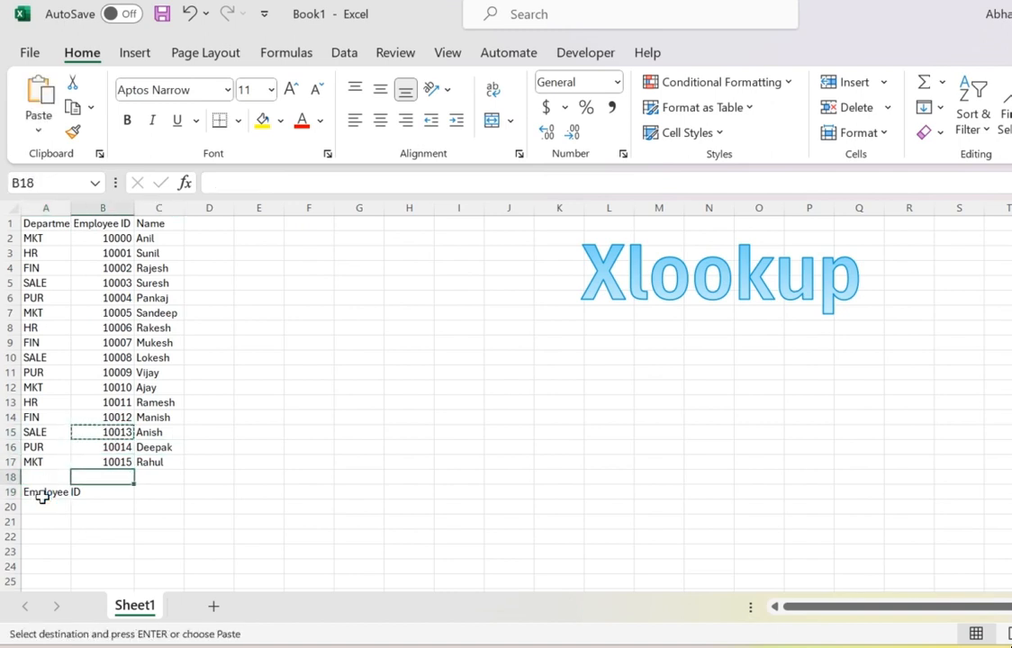
key(Left)
key(Return)
Enter the label Department in cell B19.
key(Right)
key(Up)
key(F2)
text(Depar)
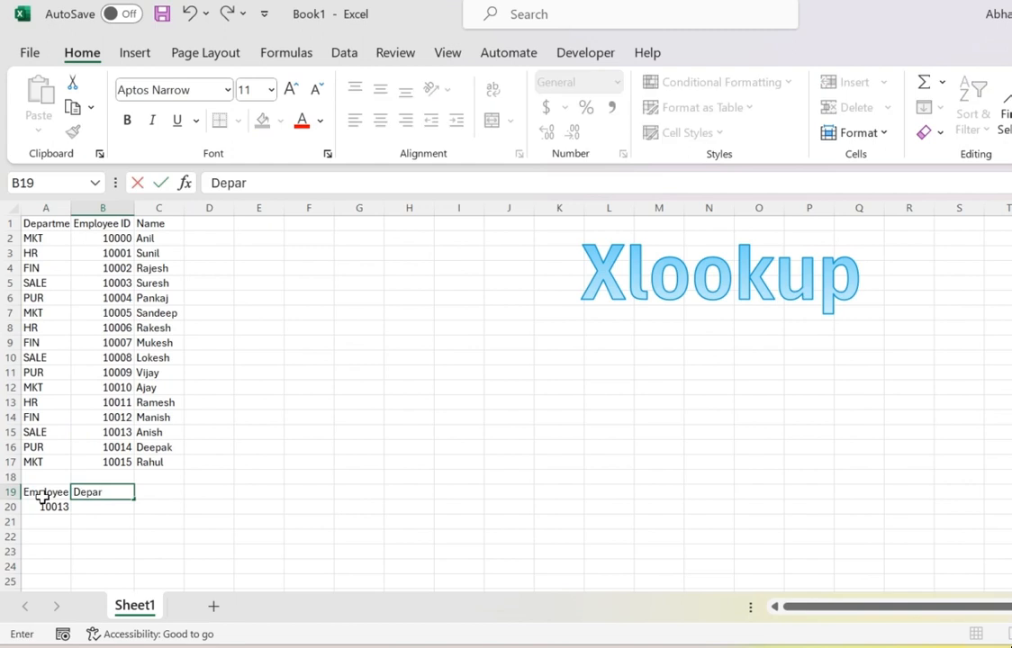
text(tment)
key(Return)
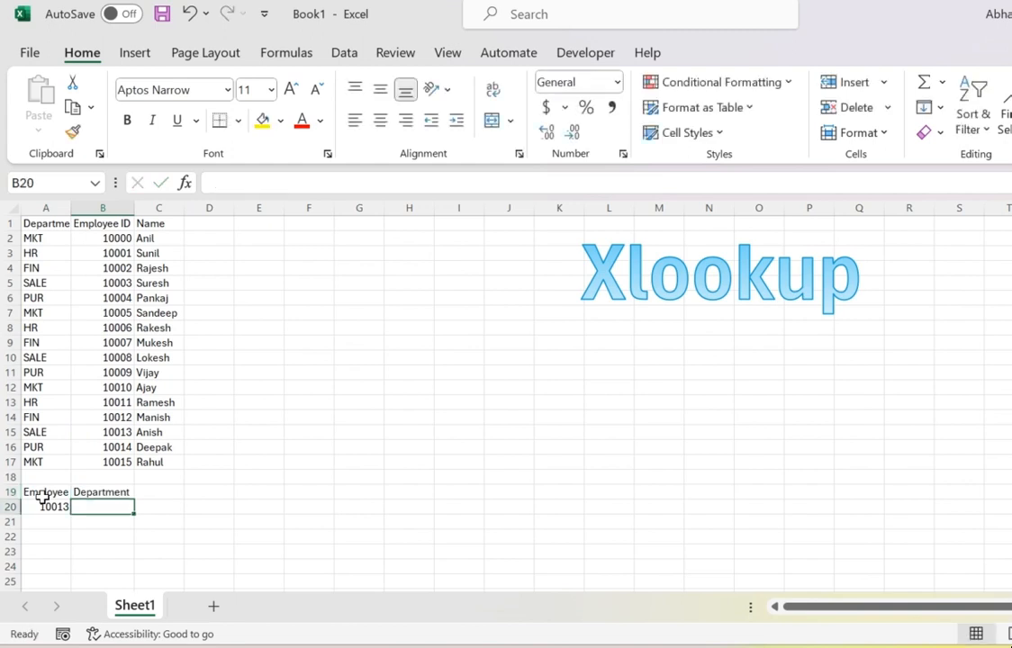
Begin a VLOOKUP in B20 with A20 as lookup value and A1:C17 as table array.
text(=vl)
key(Tab)
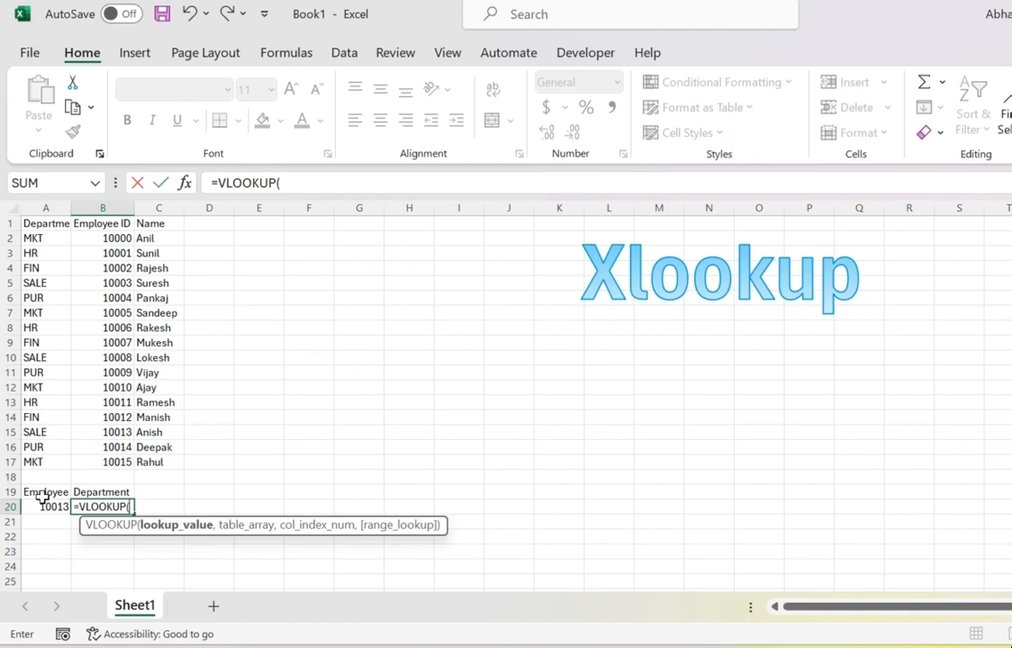
key(Left)
text(,)
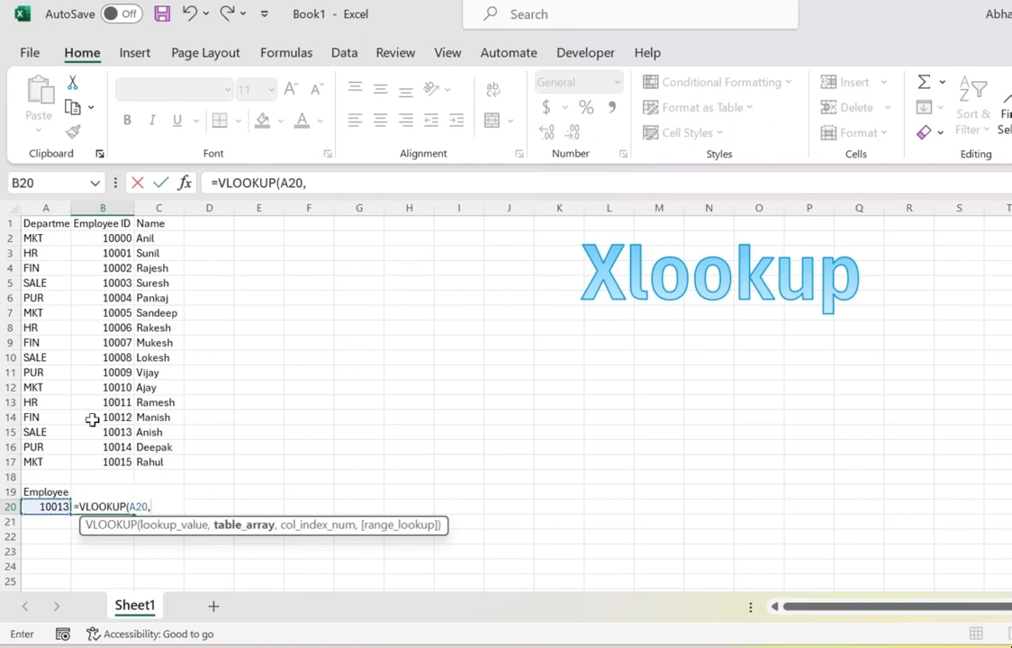
drag(38, 223, 158, 459)
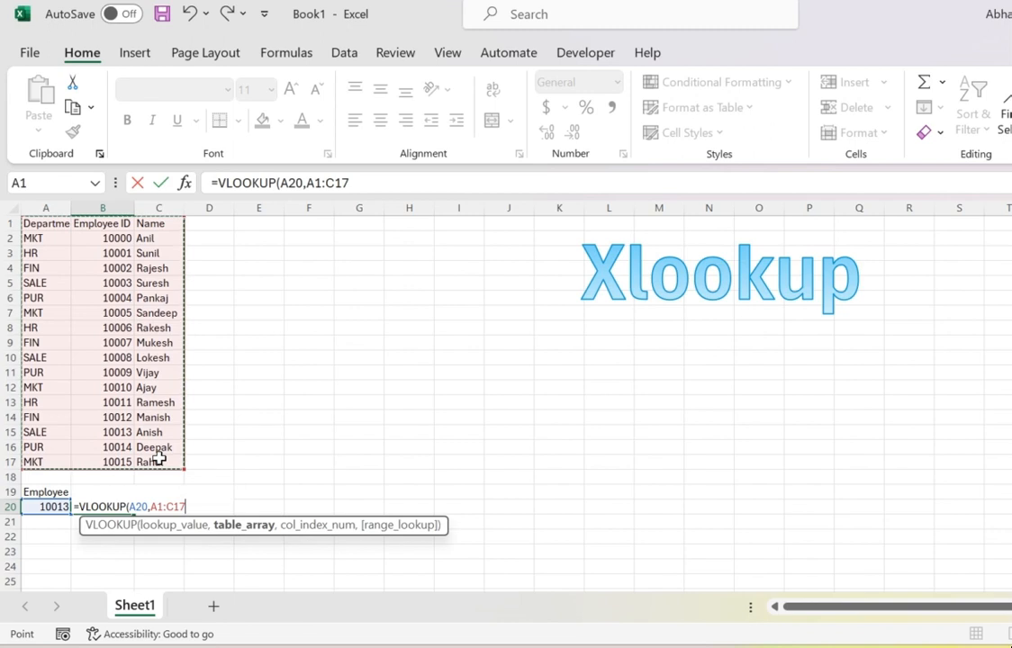
Finish the VLOOKUP with column index 1 and FALSE for exact match, and enter the formula.
text(,1)
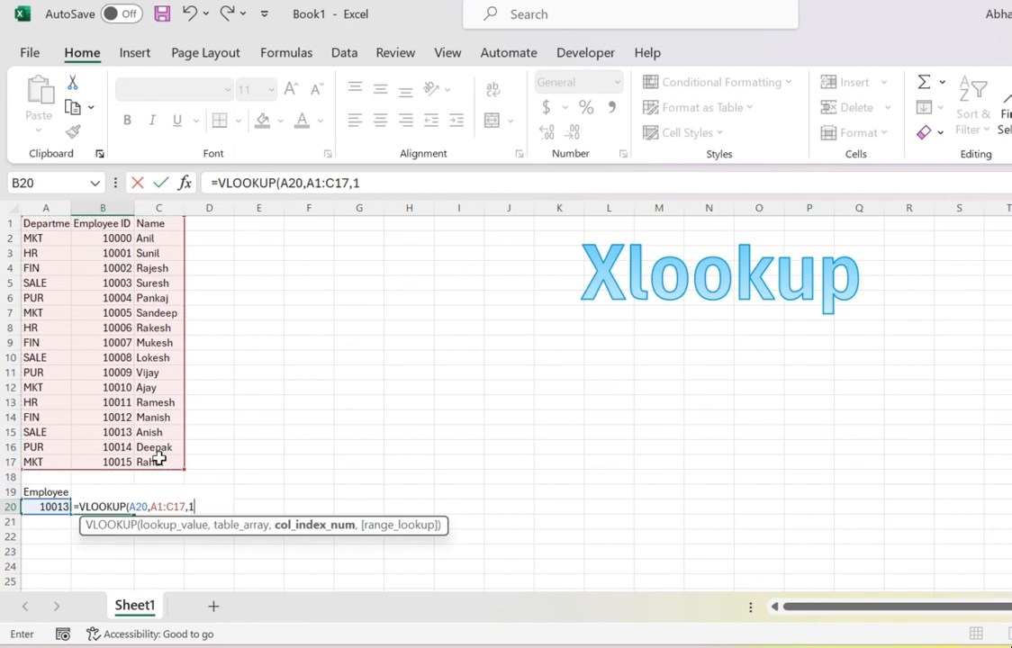
text(,)
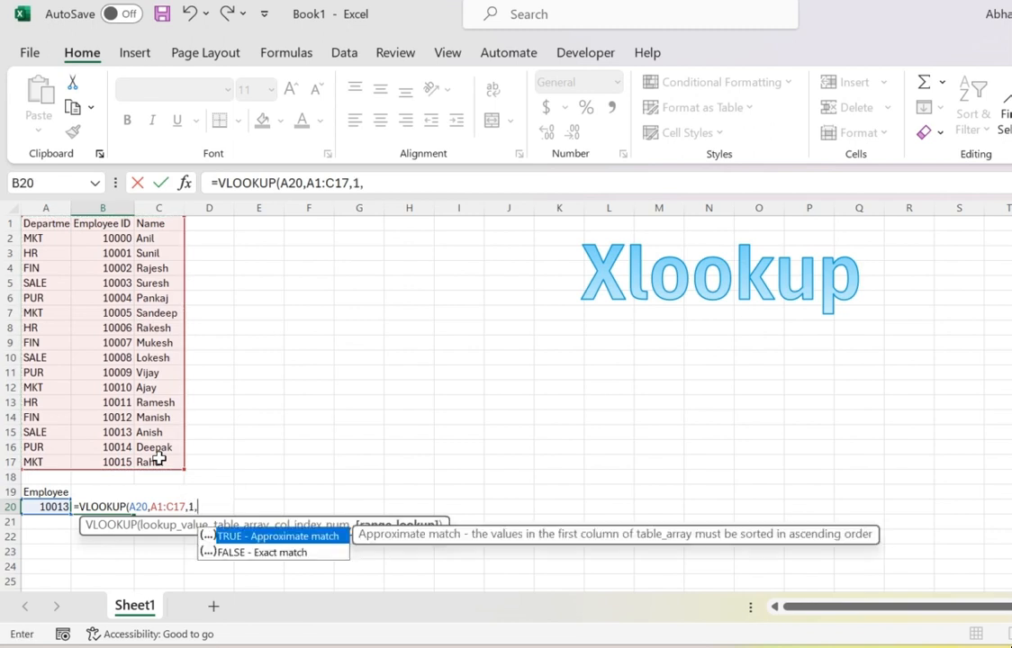
key(Down)
key(Tab)
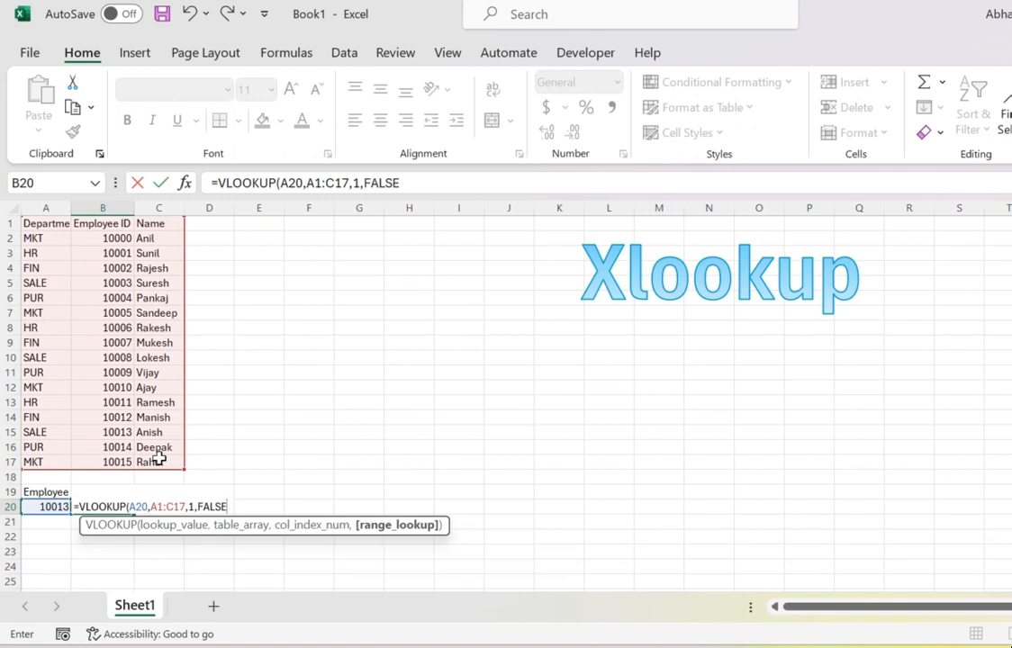
text())
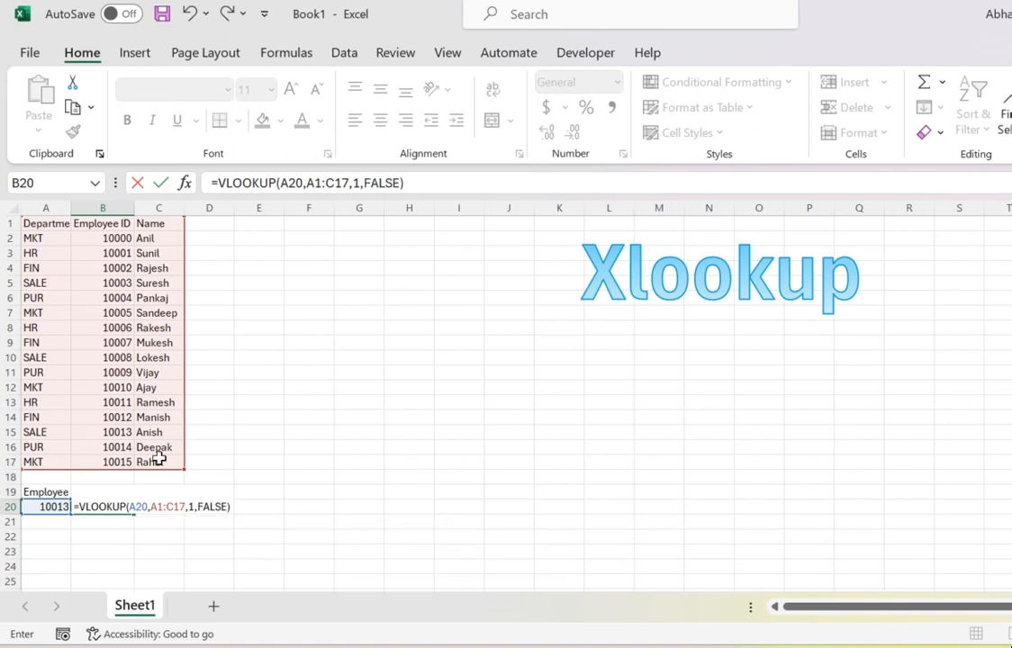
key(Return)
key(Up)
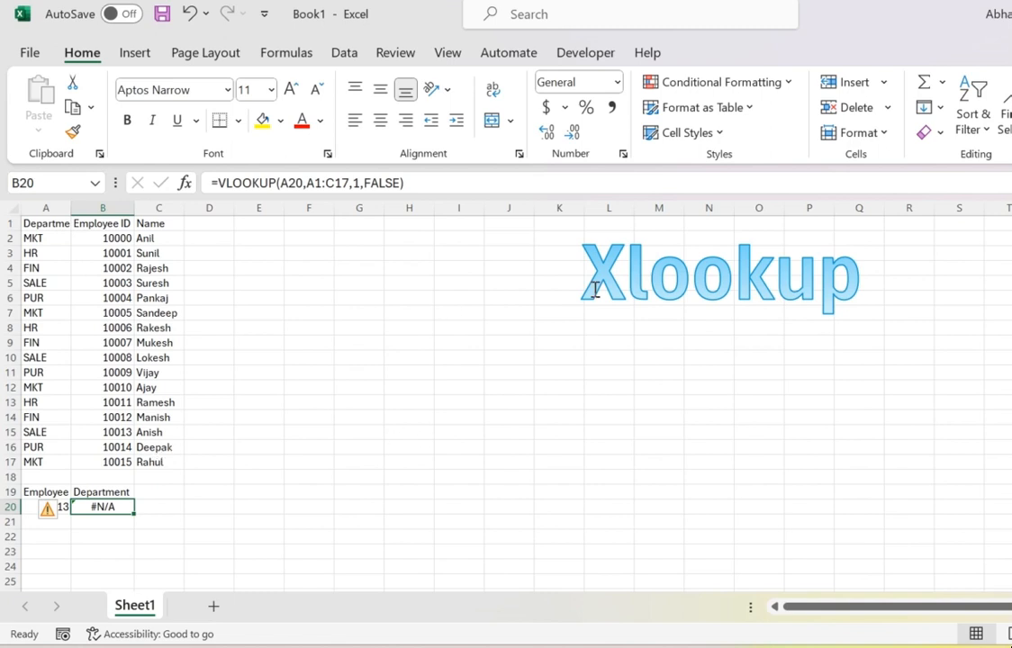
Start an XLOOKUP in B20 with A20 as lookup value and B1:B17 as lookup array.
text(=xl)
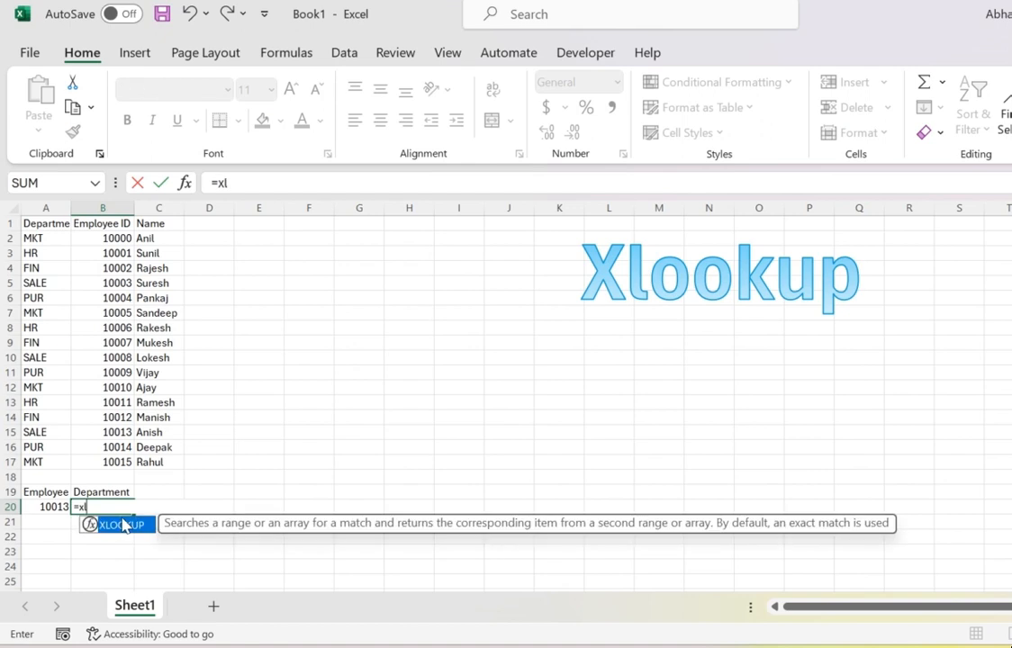
key(Tab)
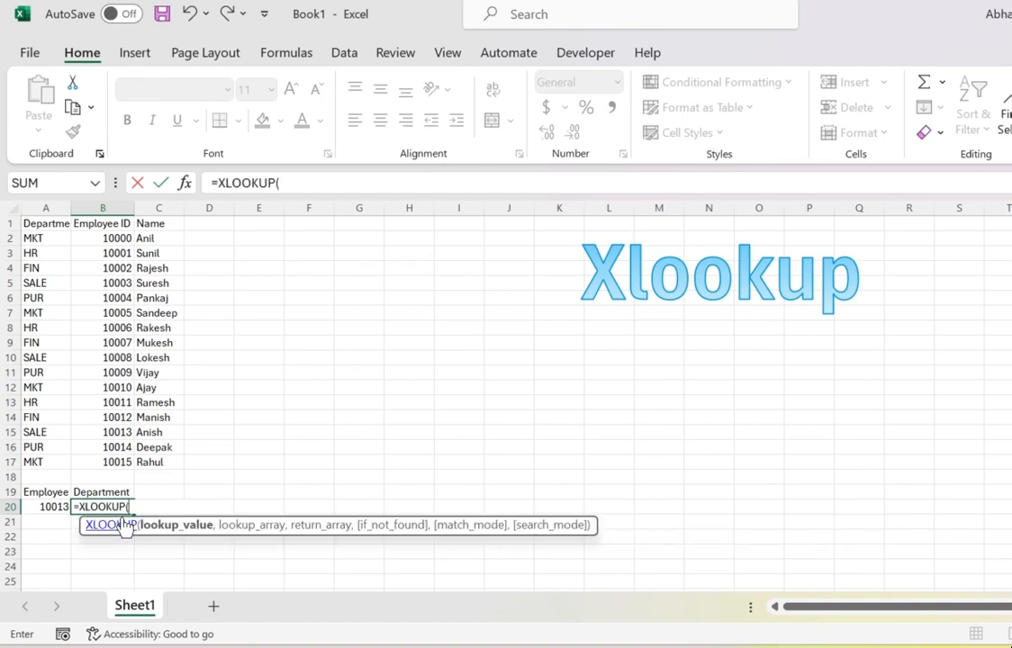
click(48, 508)
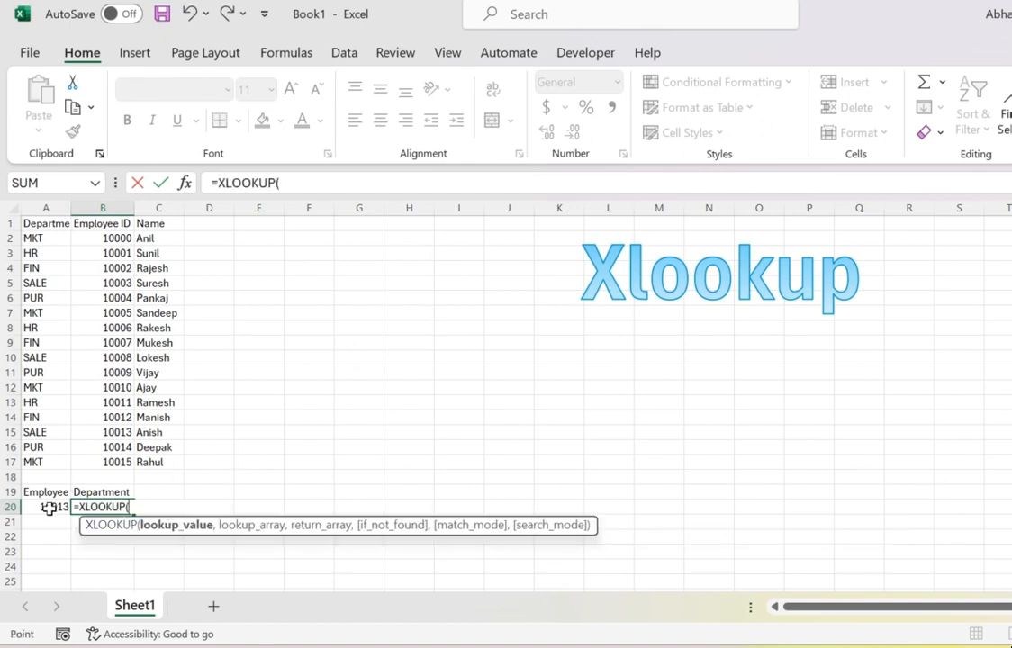
text(,)
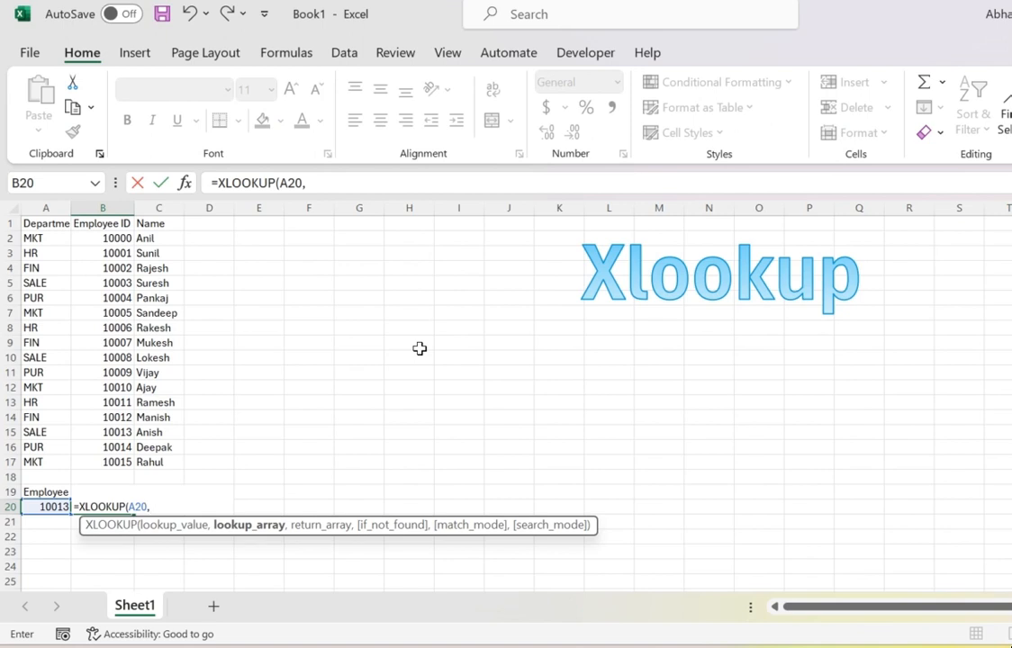
drag(121, 227, 121, 461)
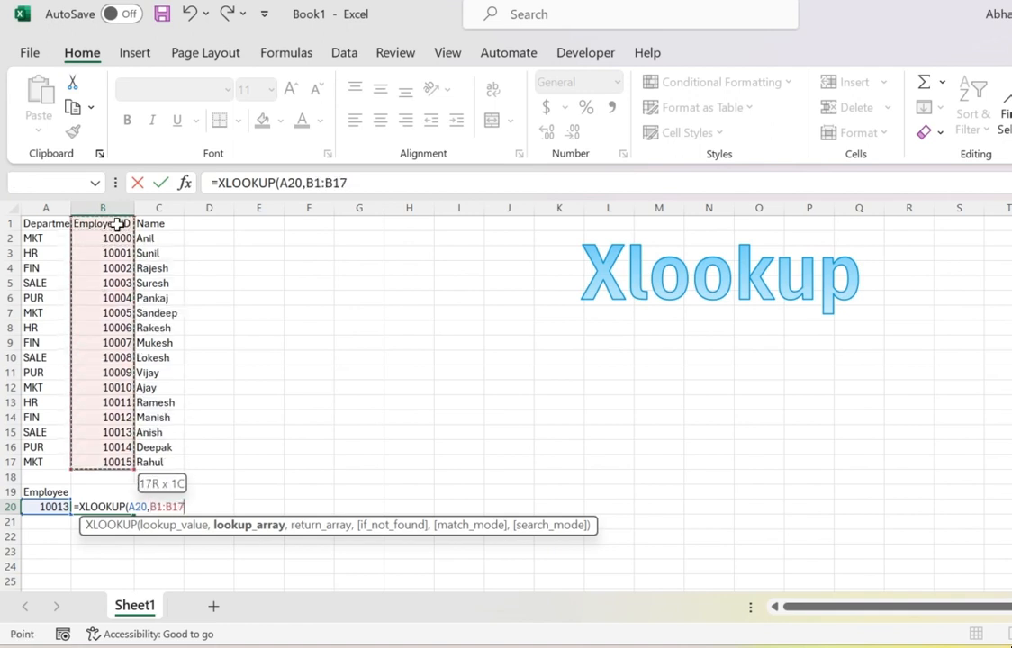
text(,)
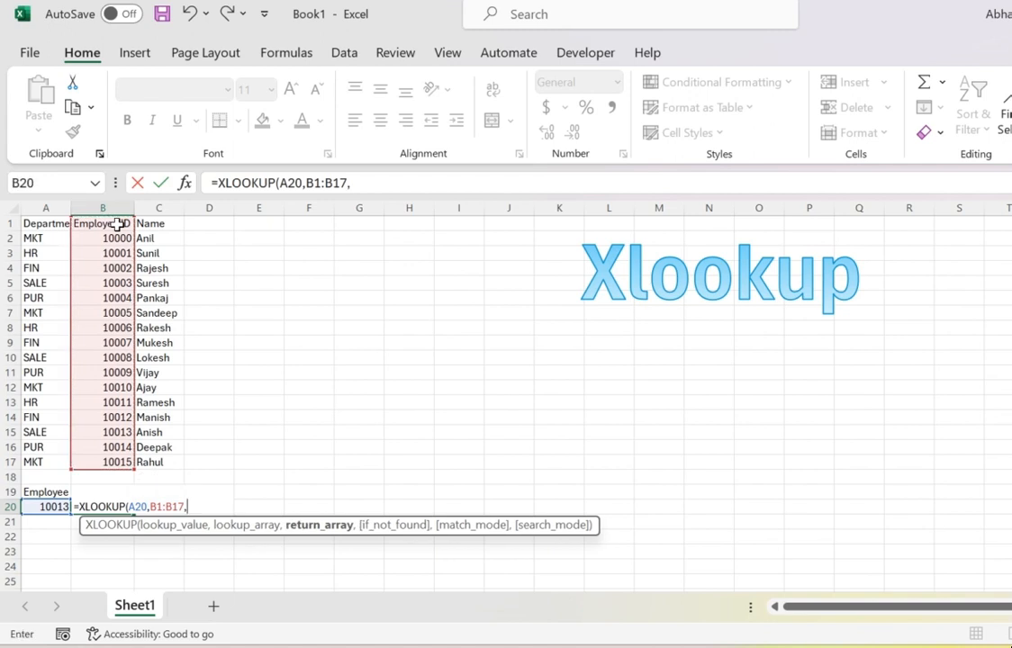
Add A1:A17 as the XLOOKUP return array and "Not Available" as the if-not-found text.
click(45, 225)
drag(45, 225, 45, 465)
text(,)
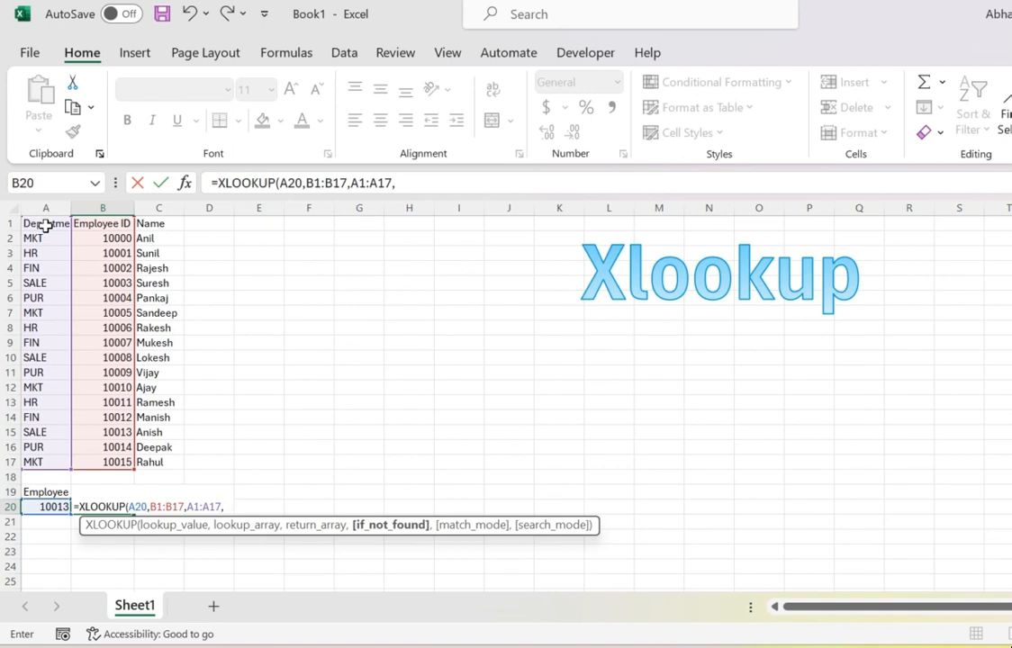
text("Not Ava)
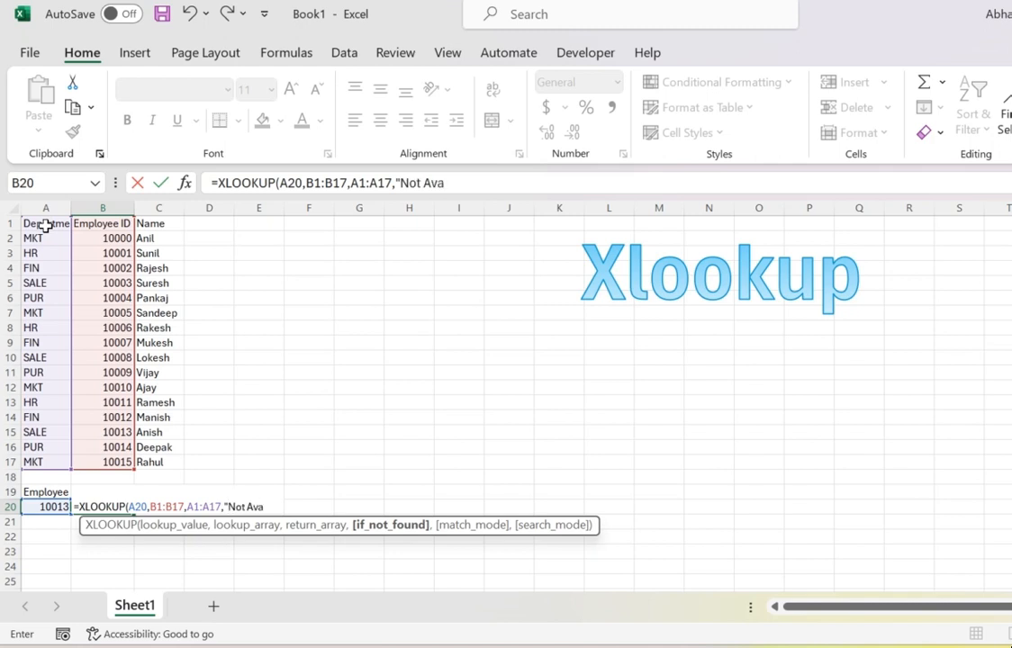
text(ilable",)
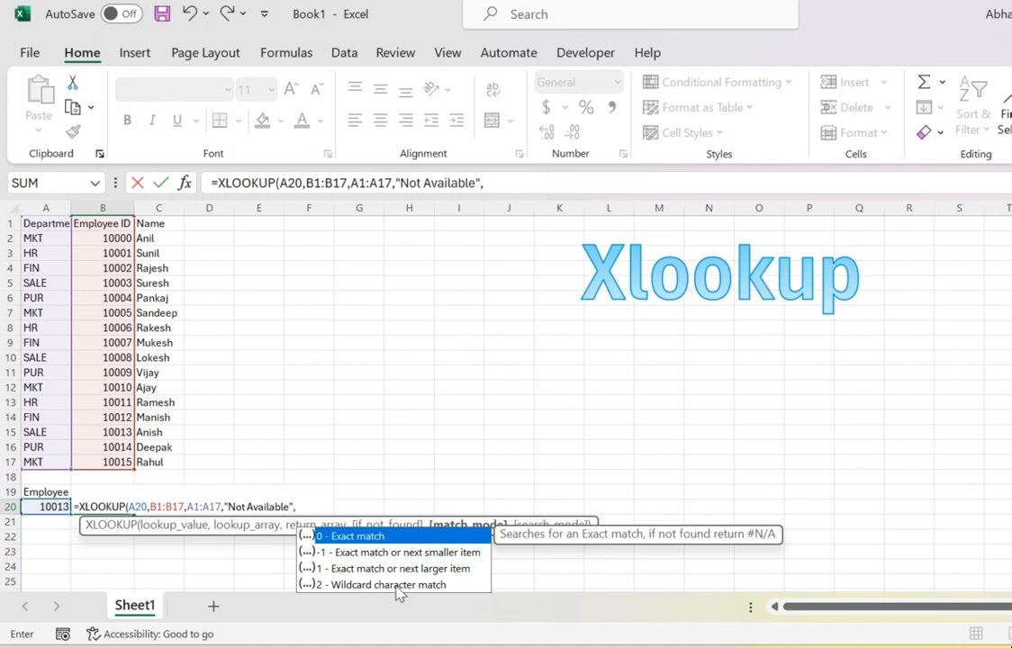
Set match mode 0 and search mode 1, close the XLOOKUP and enter the formula in B20.
text(0)
text(,)
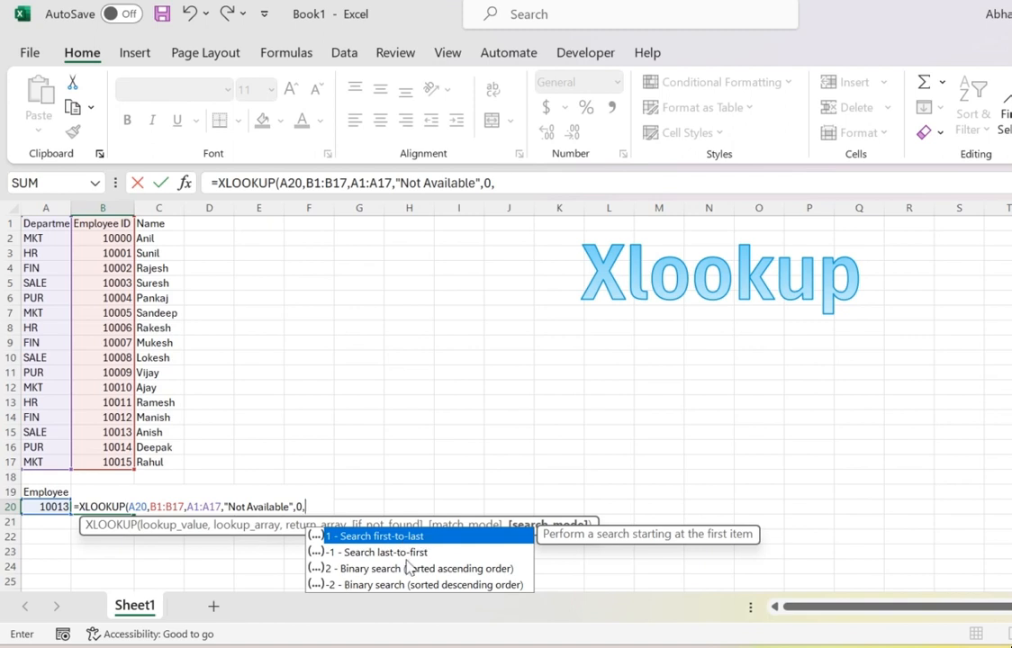
text(1)
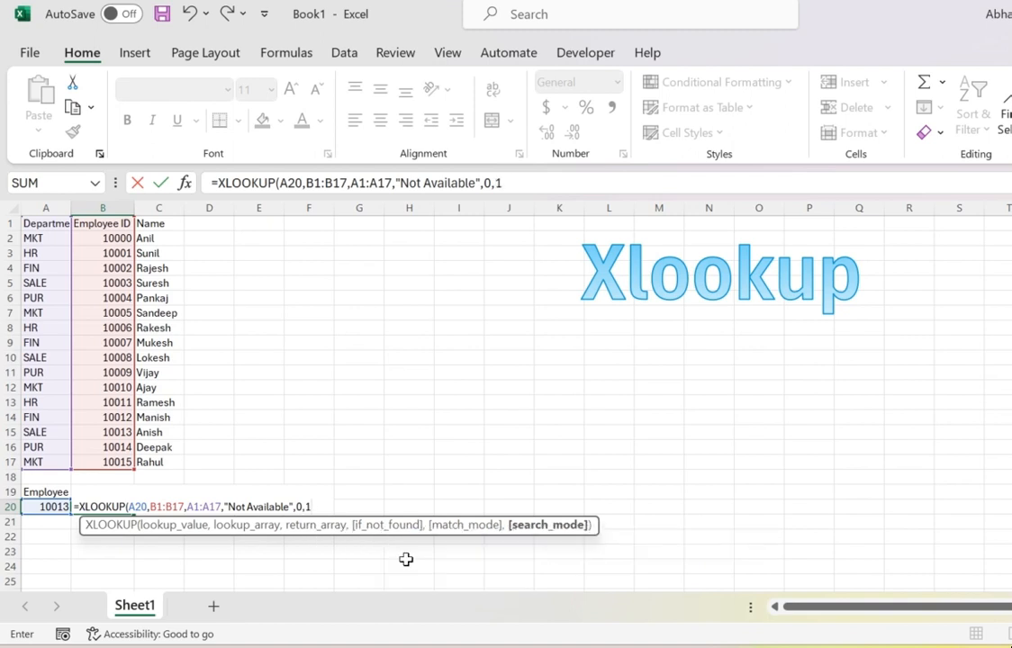
text())
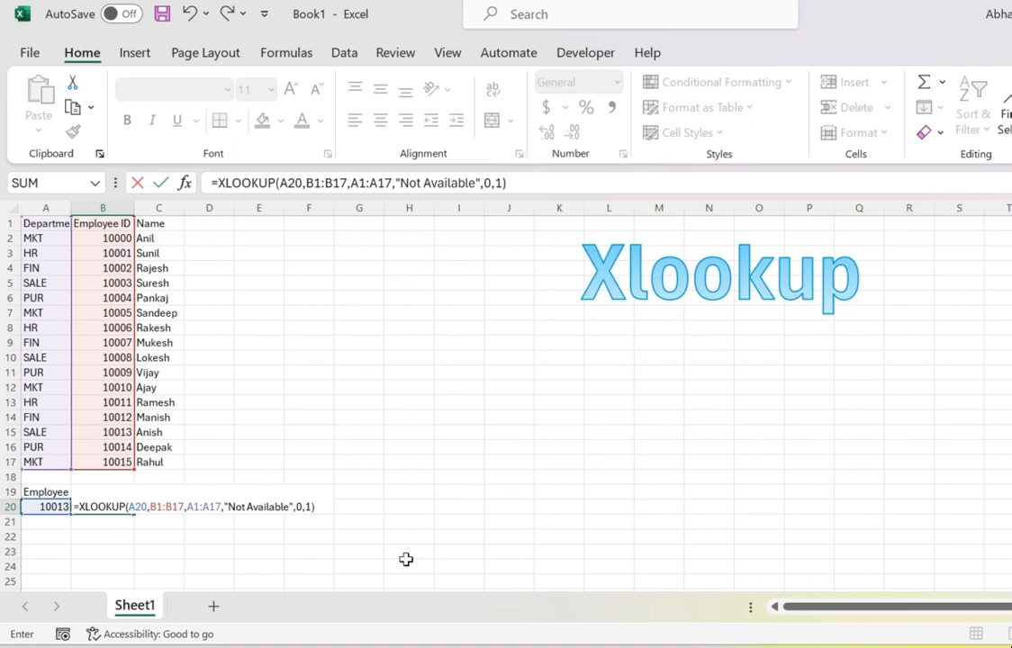
key(Return)
key(Up)
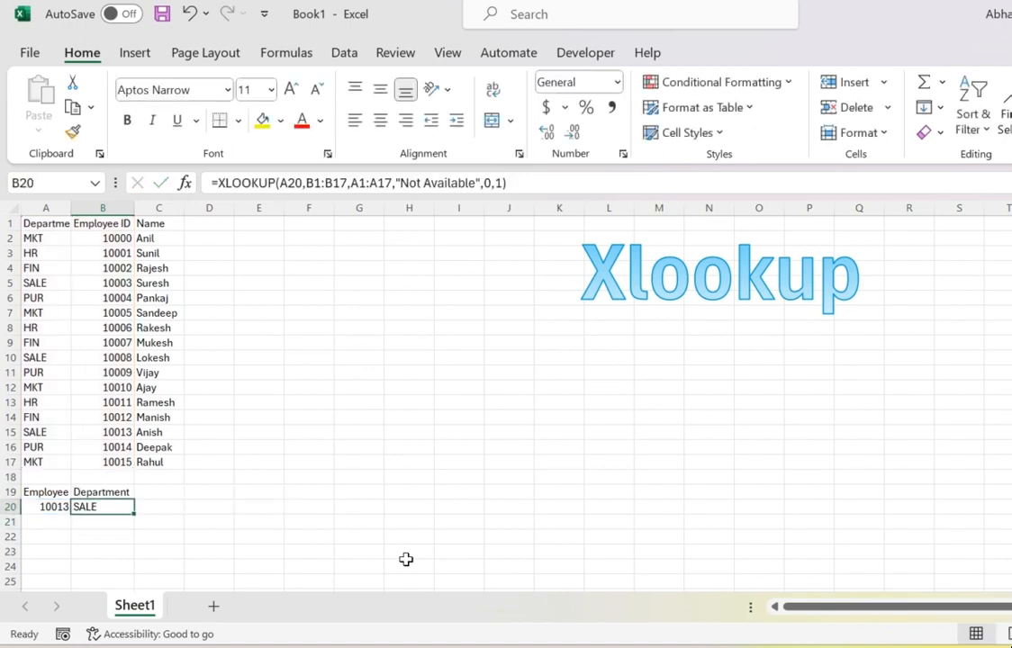
Copy employee ID 10008 from the table into A20 to test the lookup.
click(119, 435)
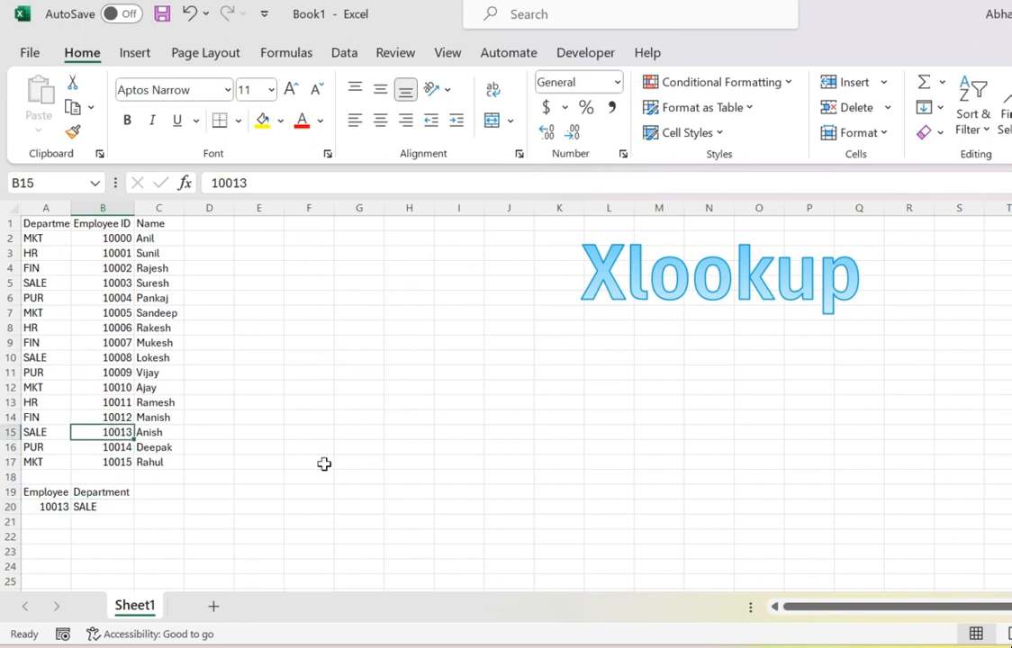
key(Left)
key(Down)
key(Down)
key(Down)
key(Down)
key(Down)
key(Right)
key(Up)
key(Up)
key(Up)
key(Up)
key(Up)
key(Left)
key(Right)
key(Up)
key(Up)
key(Up)
key(Up)
key(Up)
key(ctrl+c)
key(Down)
key(Down)
key(Down)
key(Down)
key(Left)
key(Down)
key(Down)
key(Down)
key(Down)
key(Down)
key(Down)
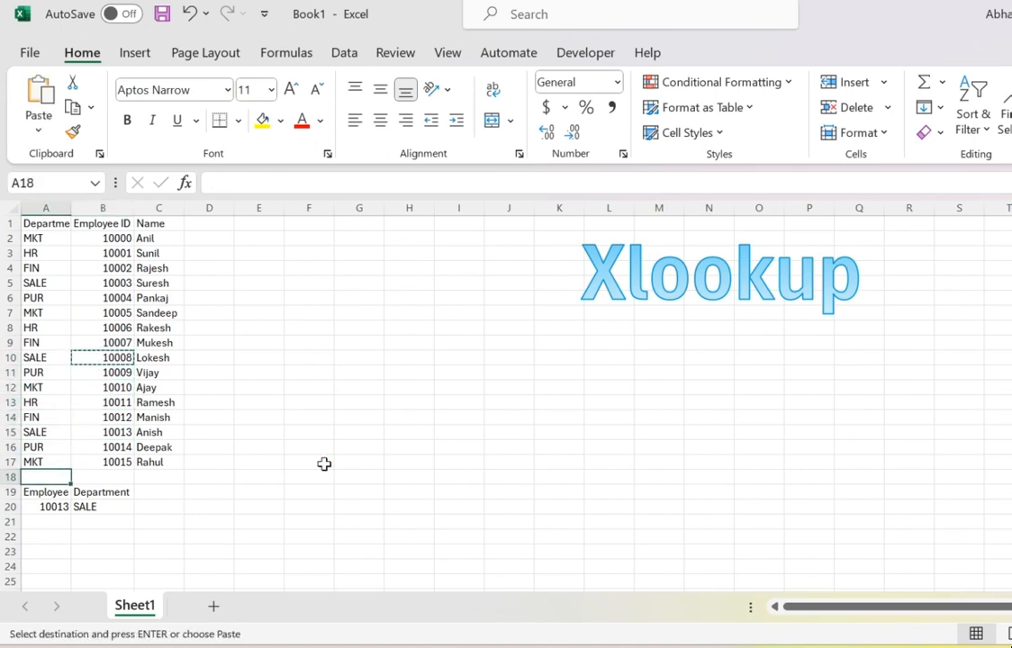
key(Return)
key(Right)
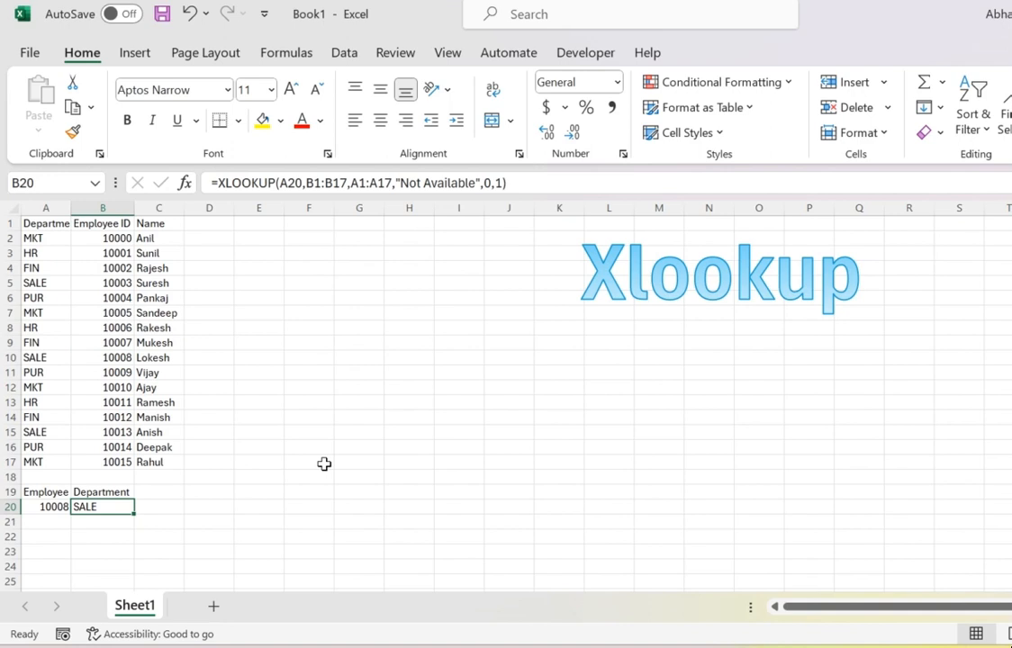
Copy employee ID 10009 from the table into A20.
key(Up)
key(Up)
key(Up)
key(Up)
key(Up)
key(Up)
key(Up)
key(Up)
key(Up)
key(Up)
key(Down)
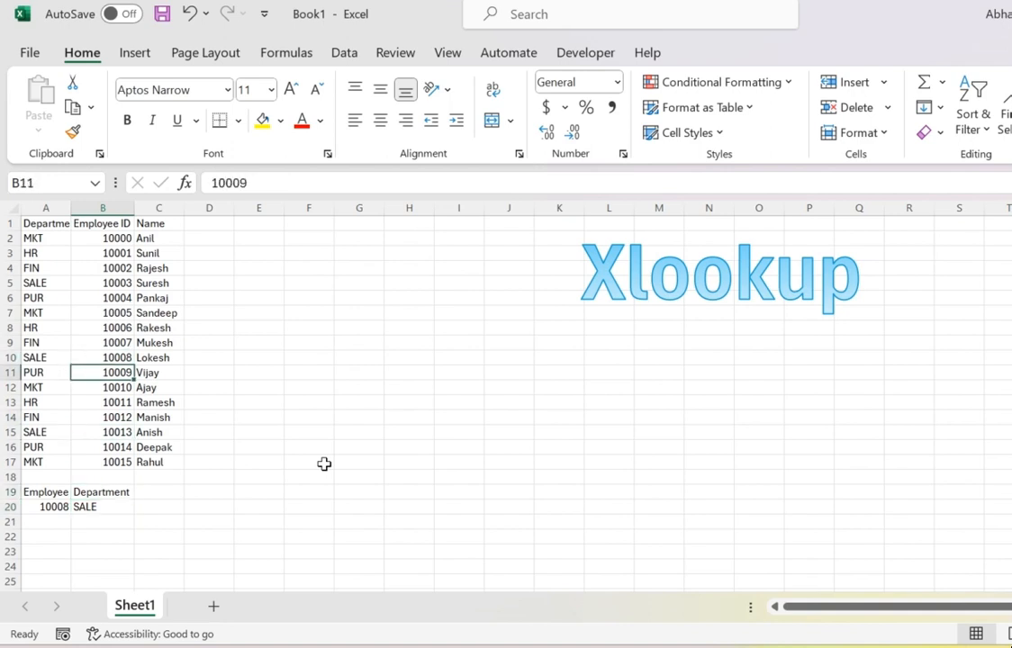
key(ctrl+c)
key(Left)
key(Down)
key(Down)
key(Down)
key(Down)
key(Down)
key(Down)
key(Down)
key(Down)
key(Down)
key(ctrl+v)
key(Return)
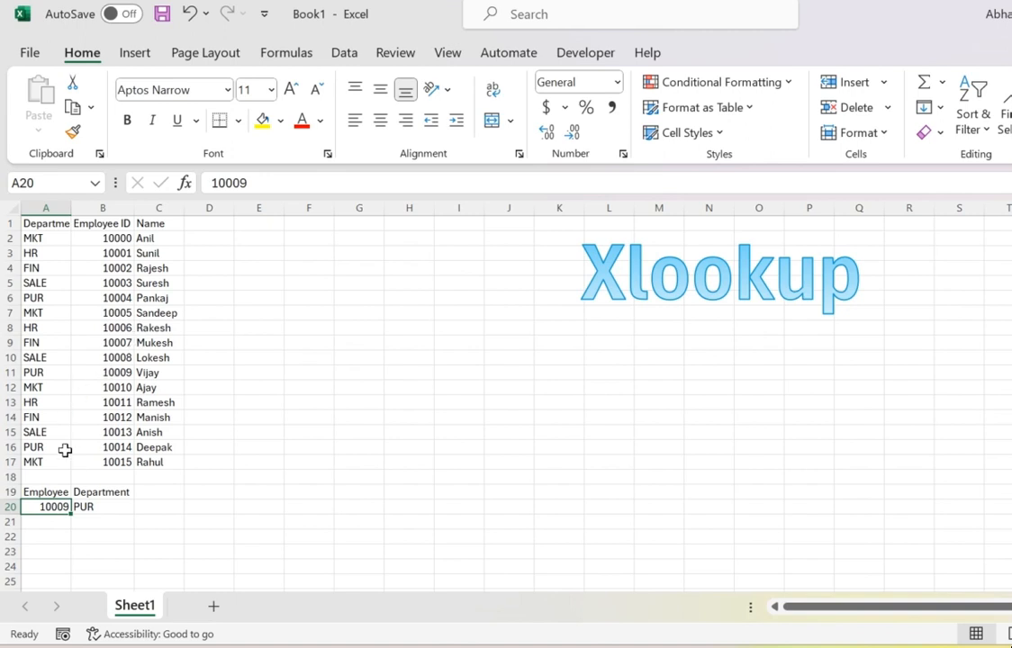
Edit the ID in A20 to 100009, an ID not in the table.
double_click(46, 500)
double_click(49, 505)
text(0)
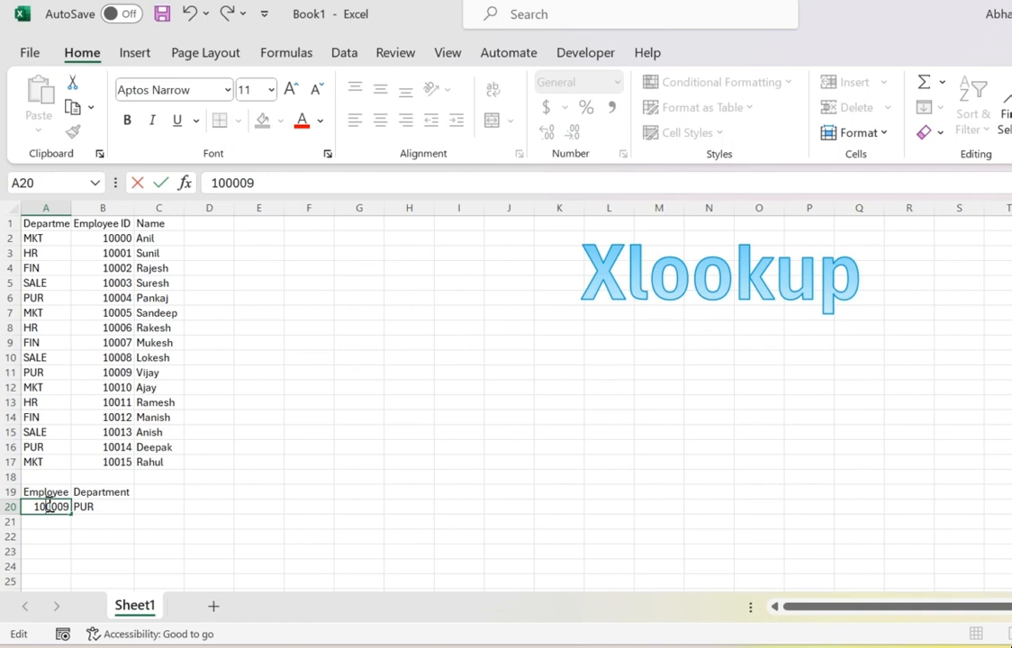
key(Return)
Open the XLOOKUP formula in B20 and step through each of its arguments.
click(49, 506)
key(Right)
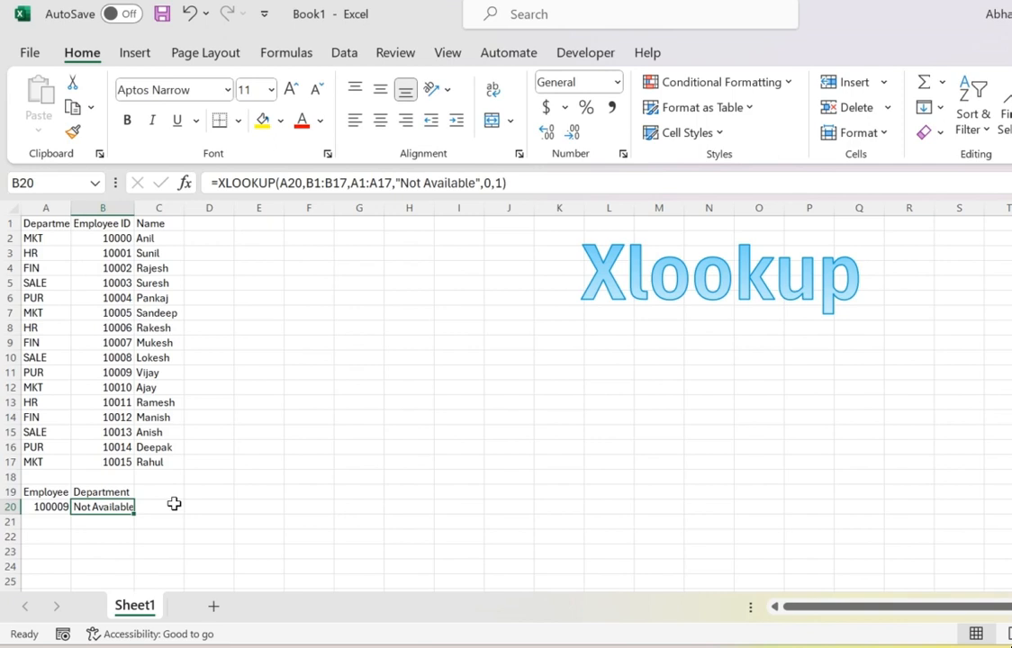
key(F2)
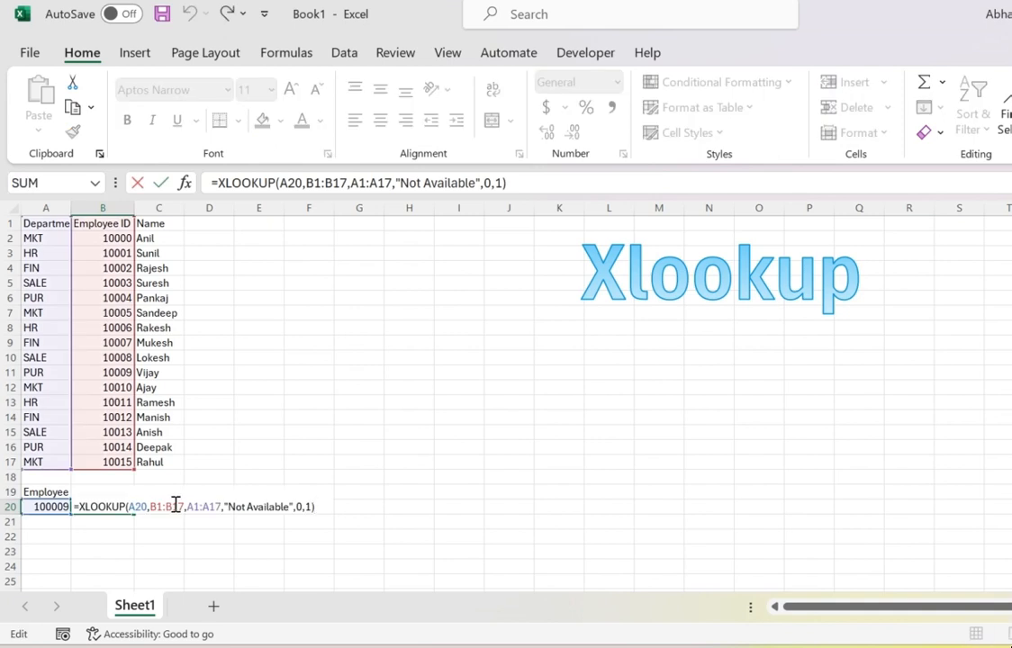
click(151, 506)
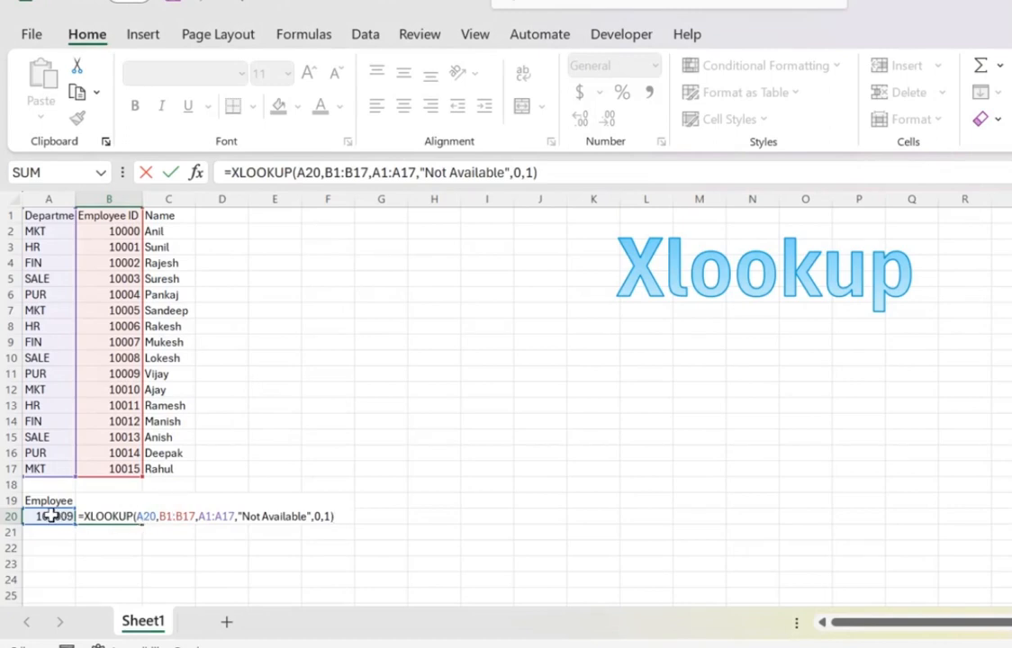
click(162, 517)
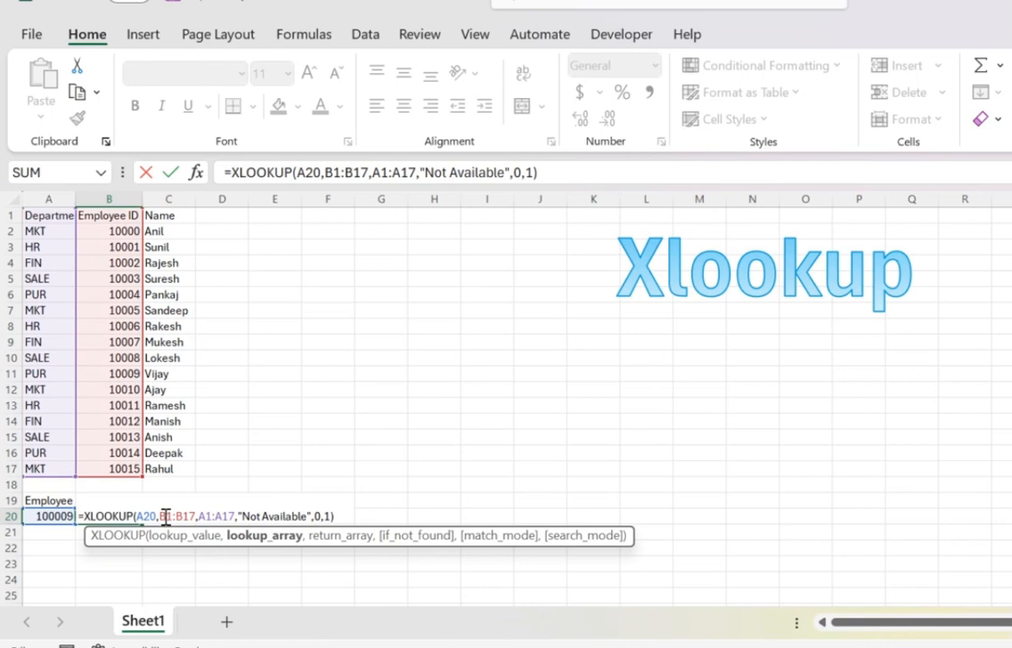
click(213, 517)
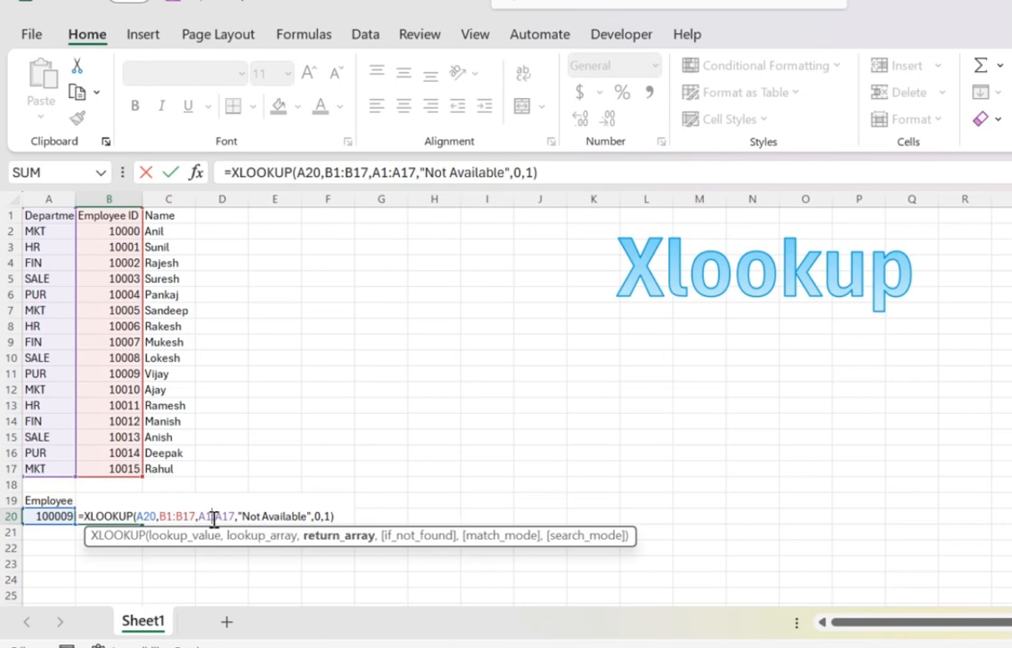
click(268, 519)
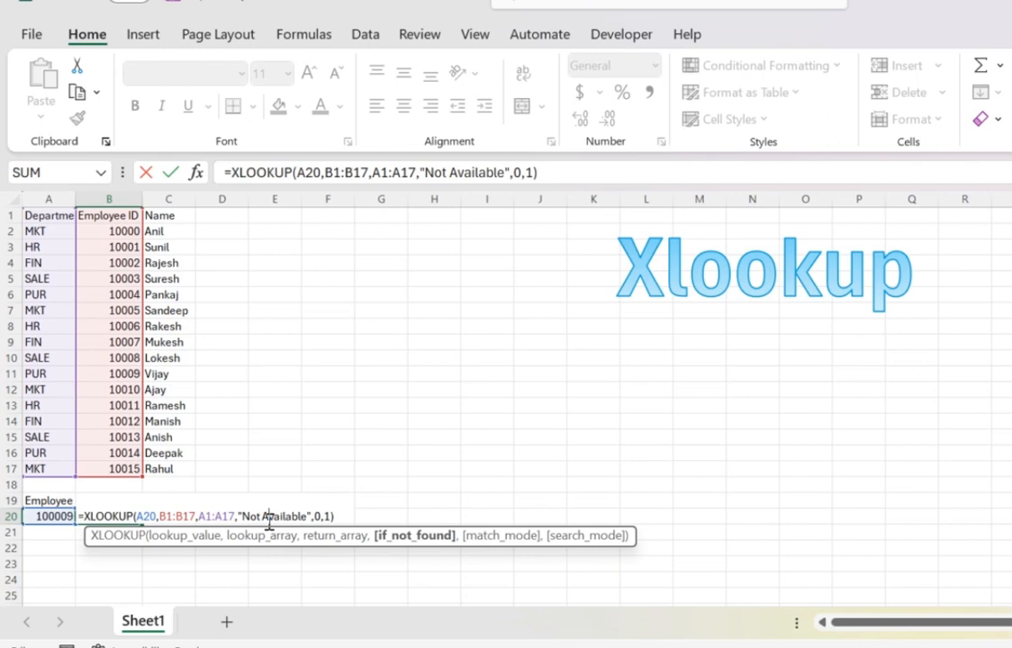
click(323, 517)
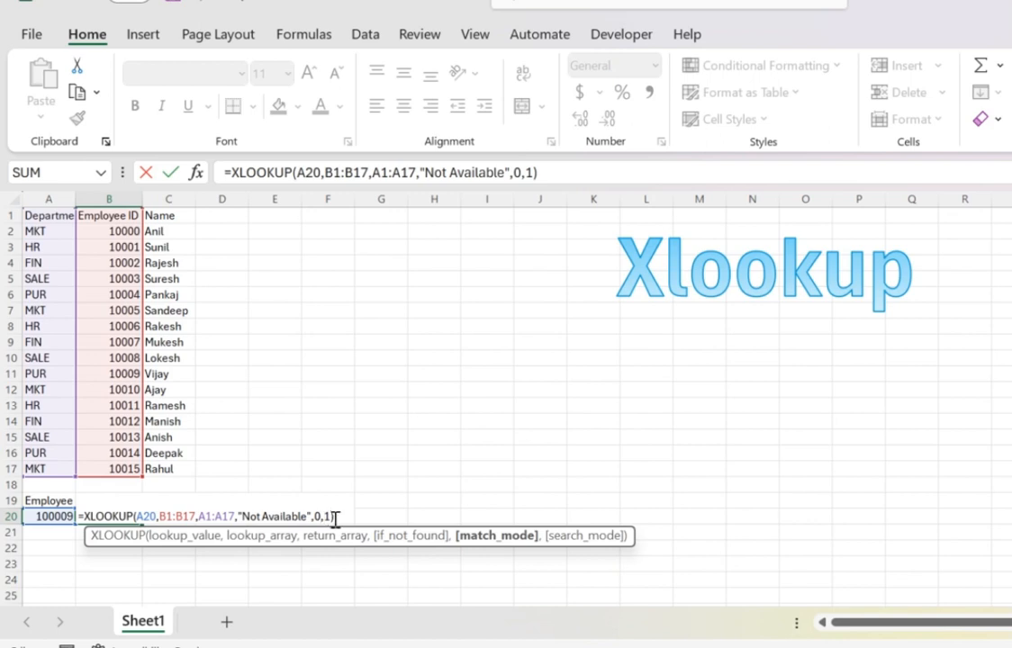
click(331, 516)
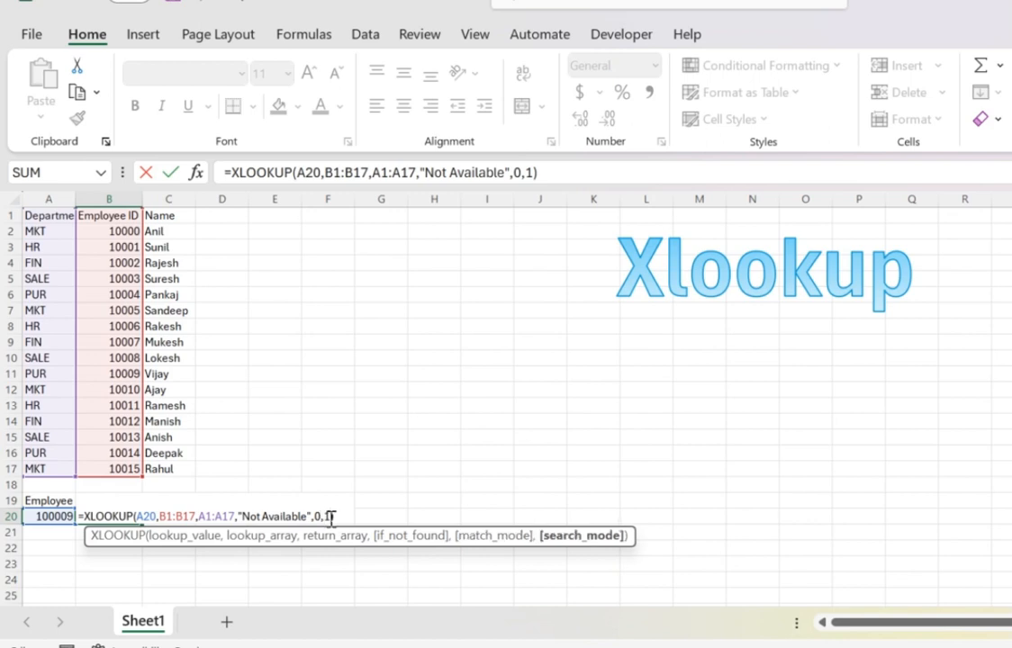